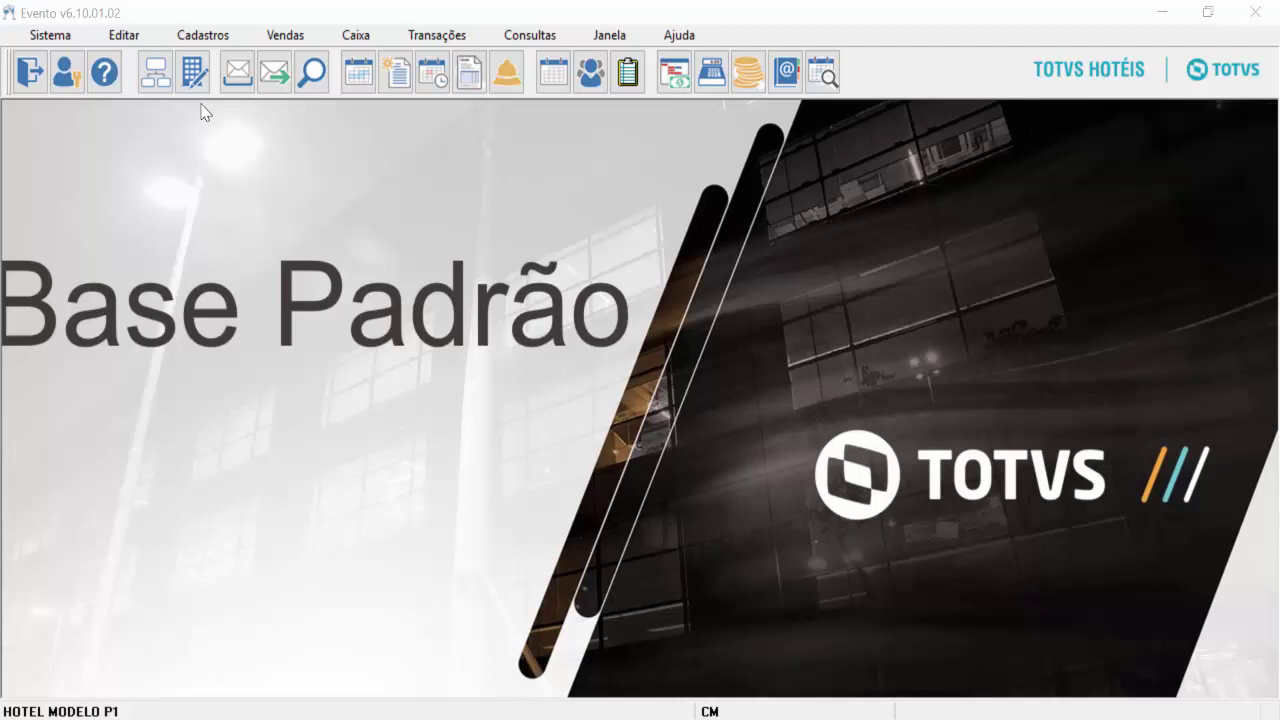
# - Start a new record in the services register, described as CHÁ DA TARDE with order number 3
pyautogui.click(215, 40)
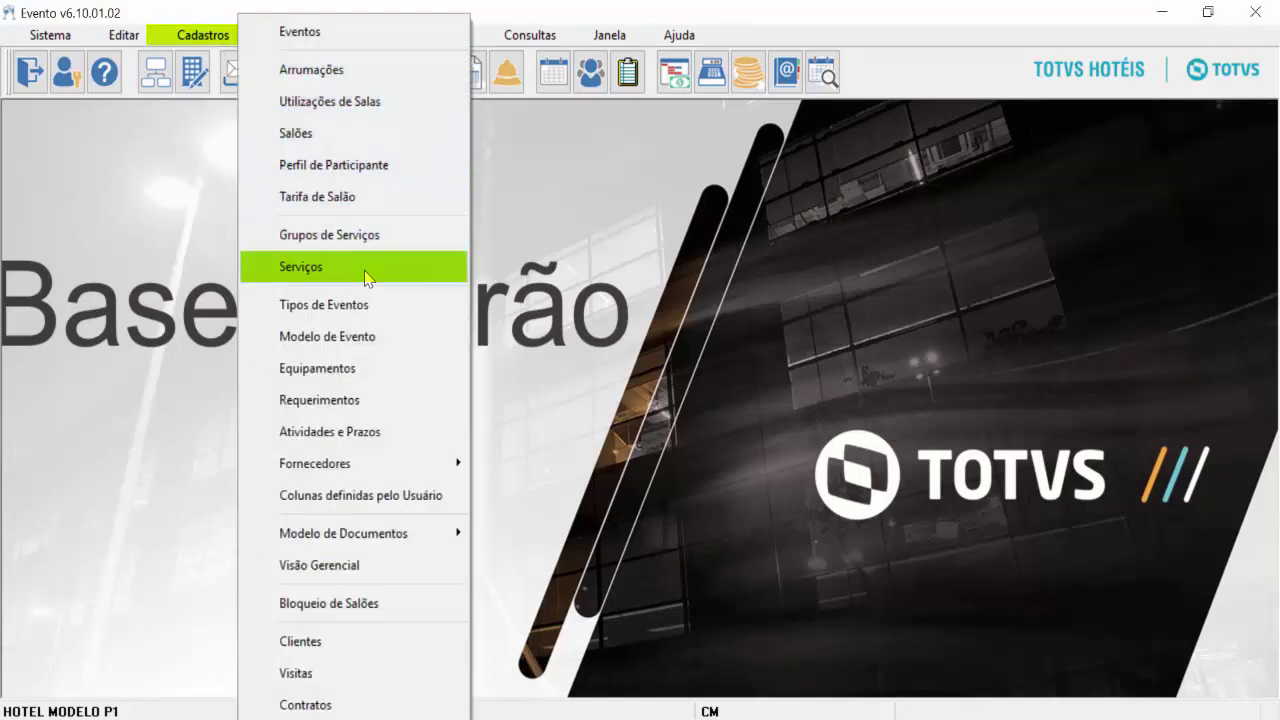
pyautogui.click(415, 276)
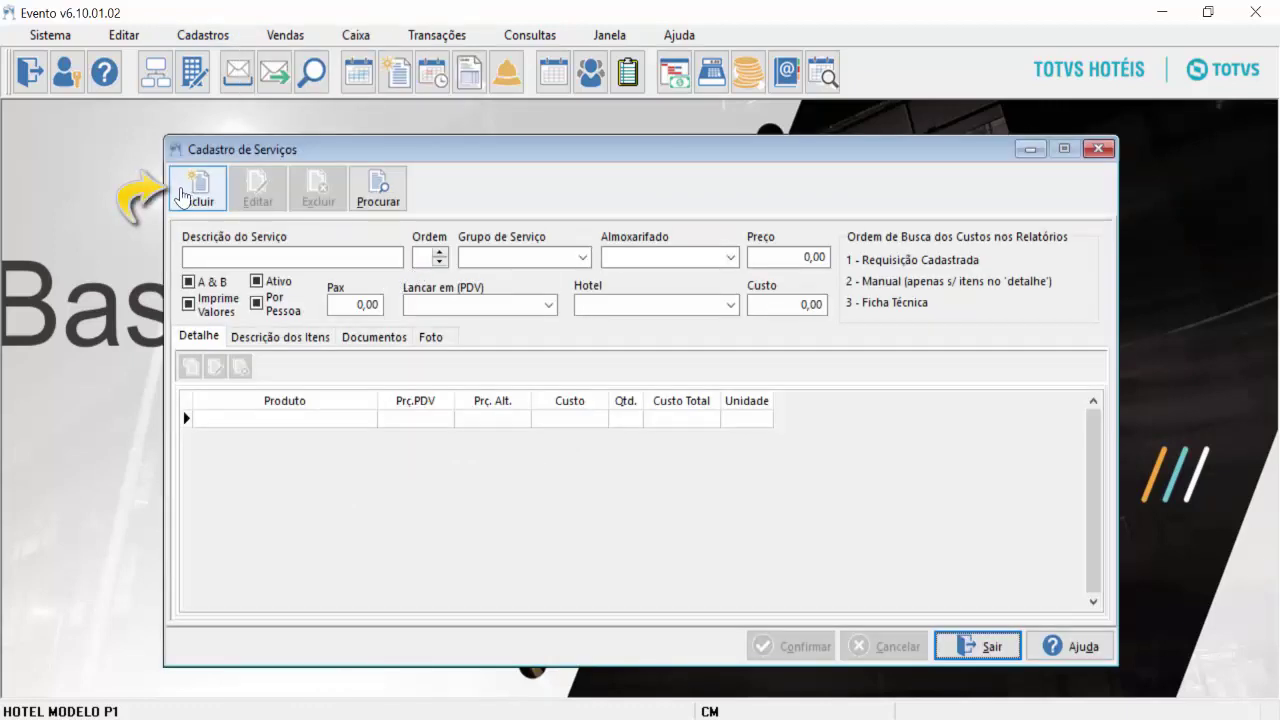
pyautogui.click(182, 196)
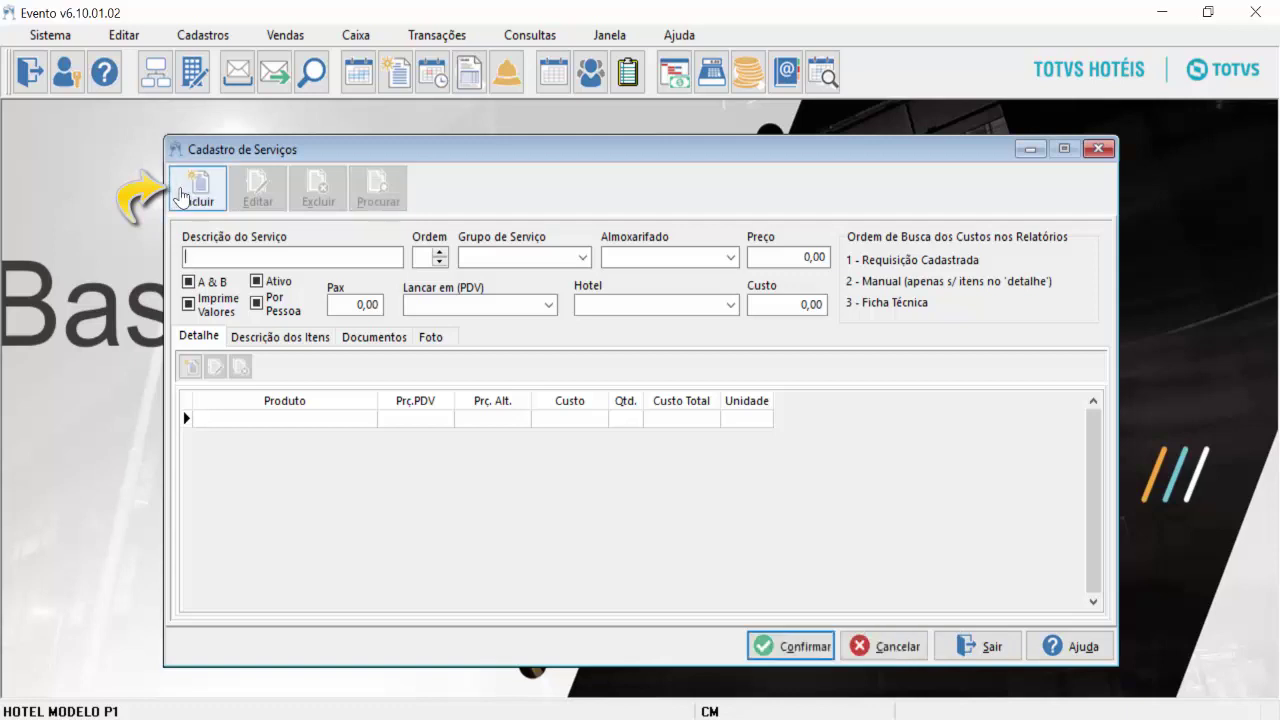
pyautogui.click(210, 258)
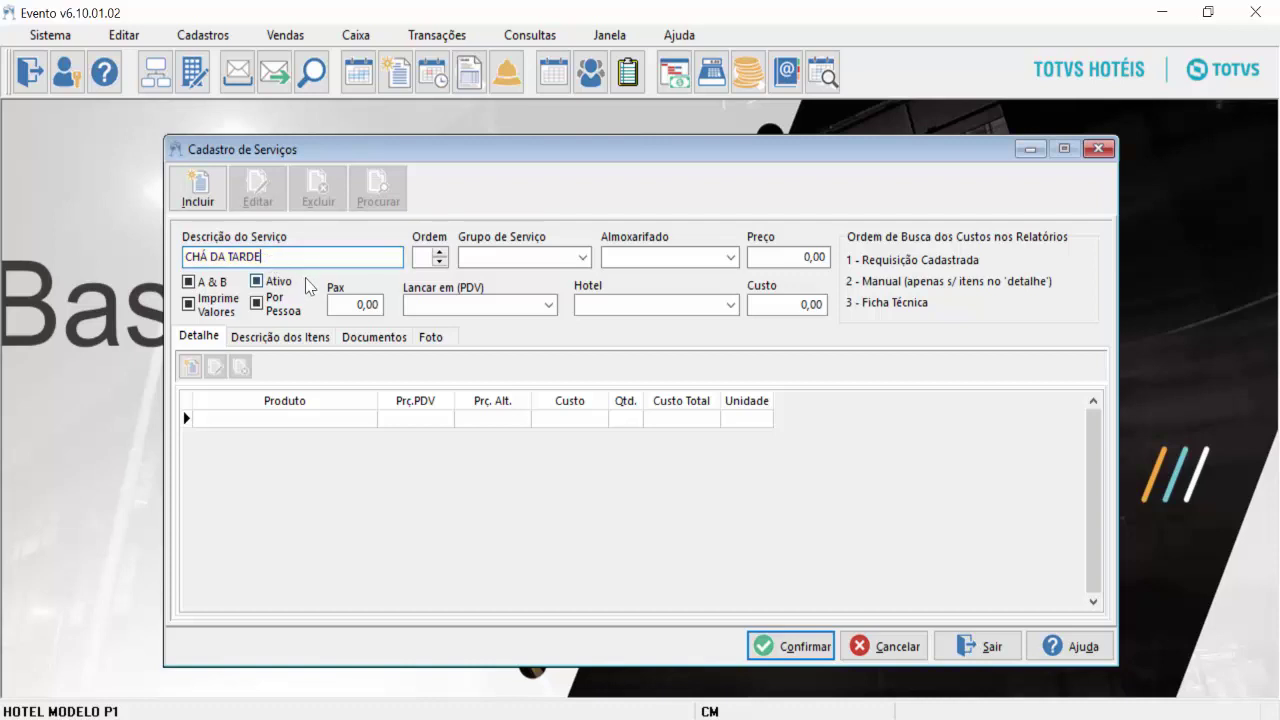
pyautogui.click(443, 257)
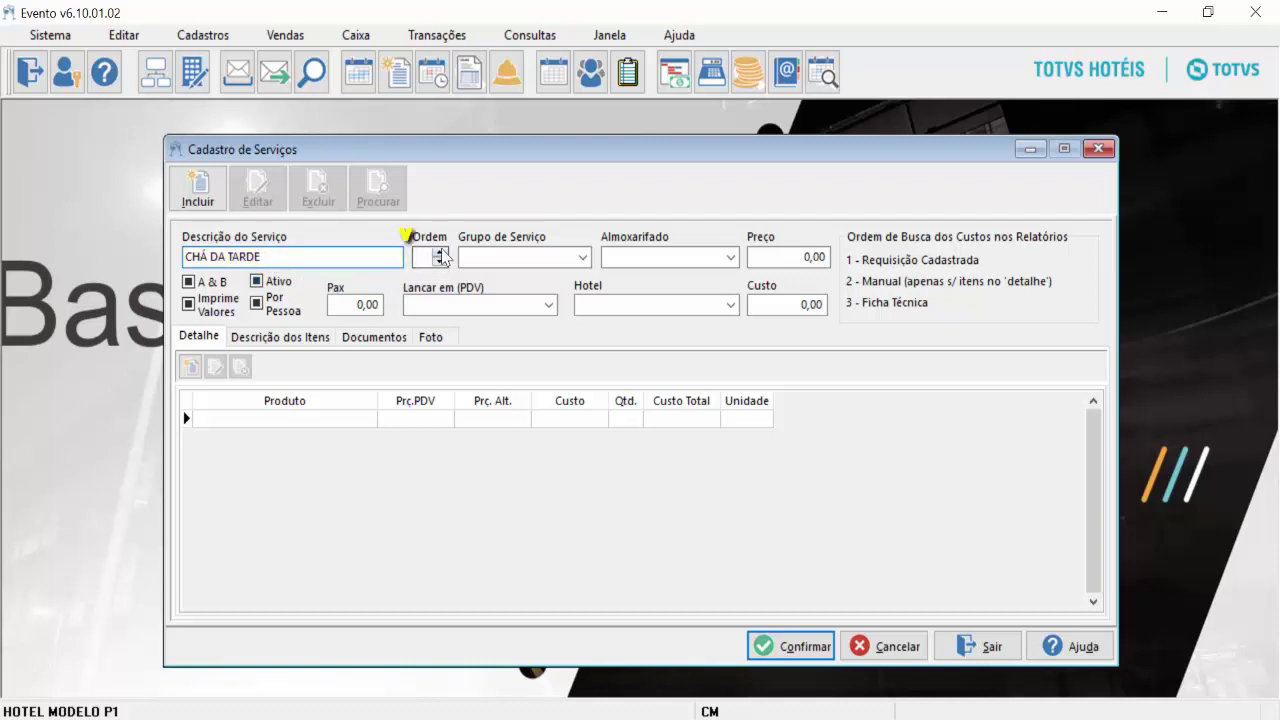
# - Assign the service to the BEBIDAS group and the ALMOXARIFADO I warehouse, with a price of 15
pyautogui.click(548, 262)
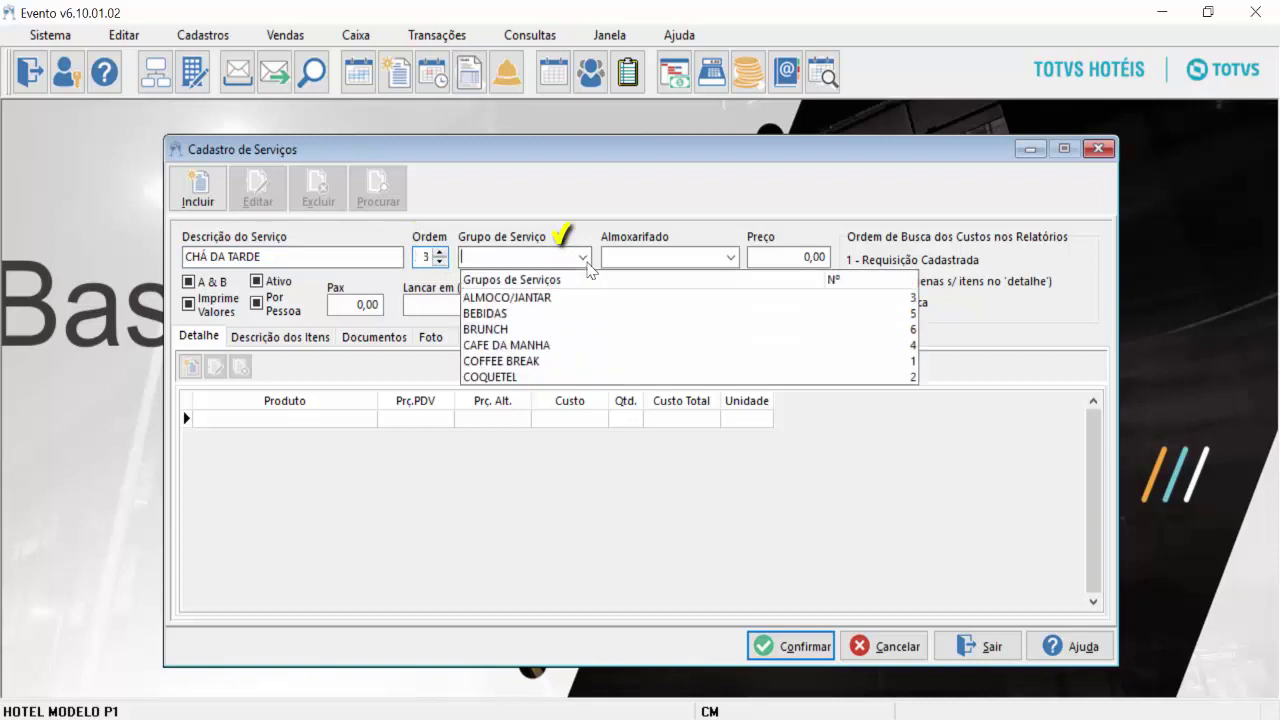
pyautogui.click(522, 316)
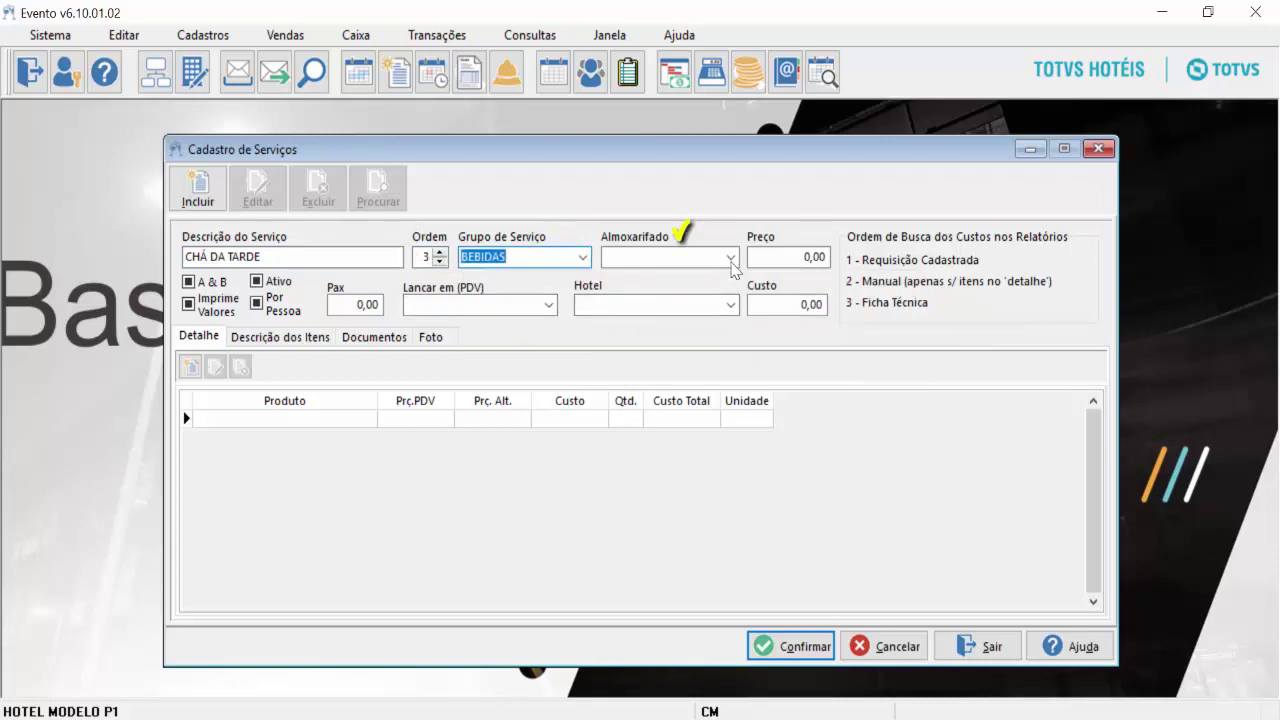
pyautogui.click(731, 259)
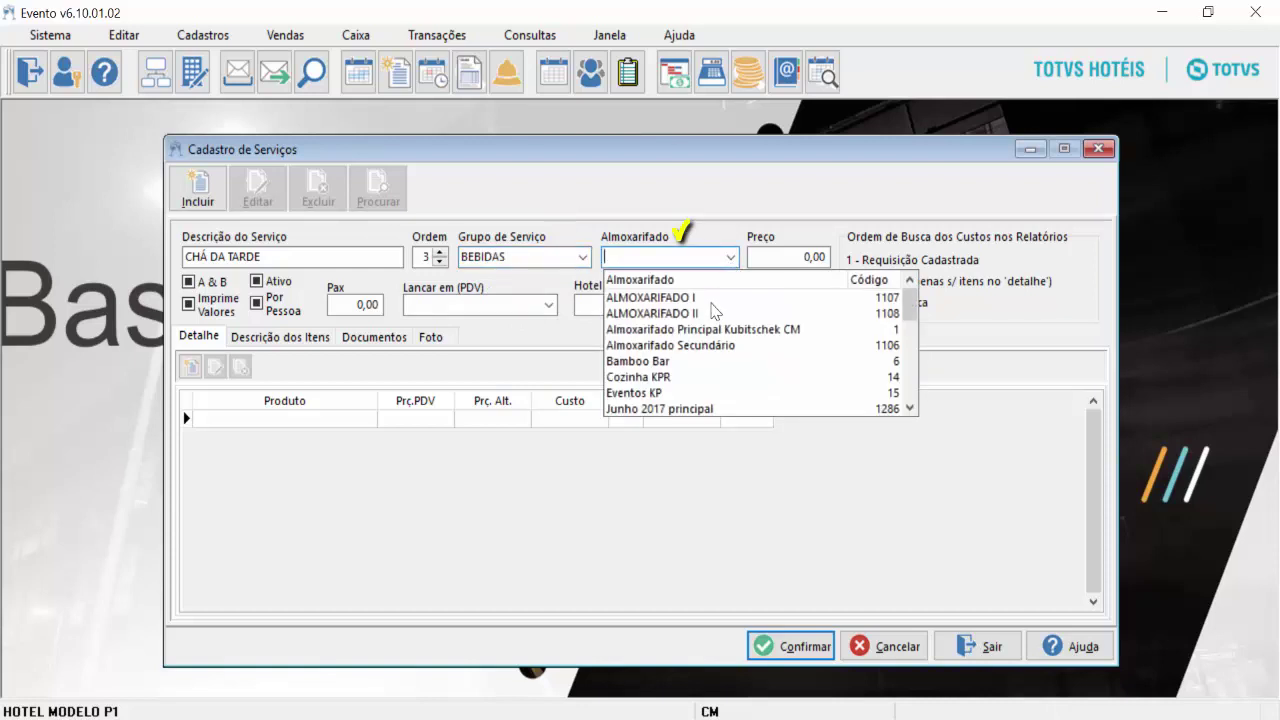
pyautogui.click(712, 298)
pyautogui.click(780, 258)
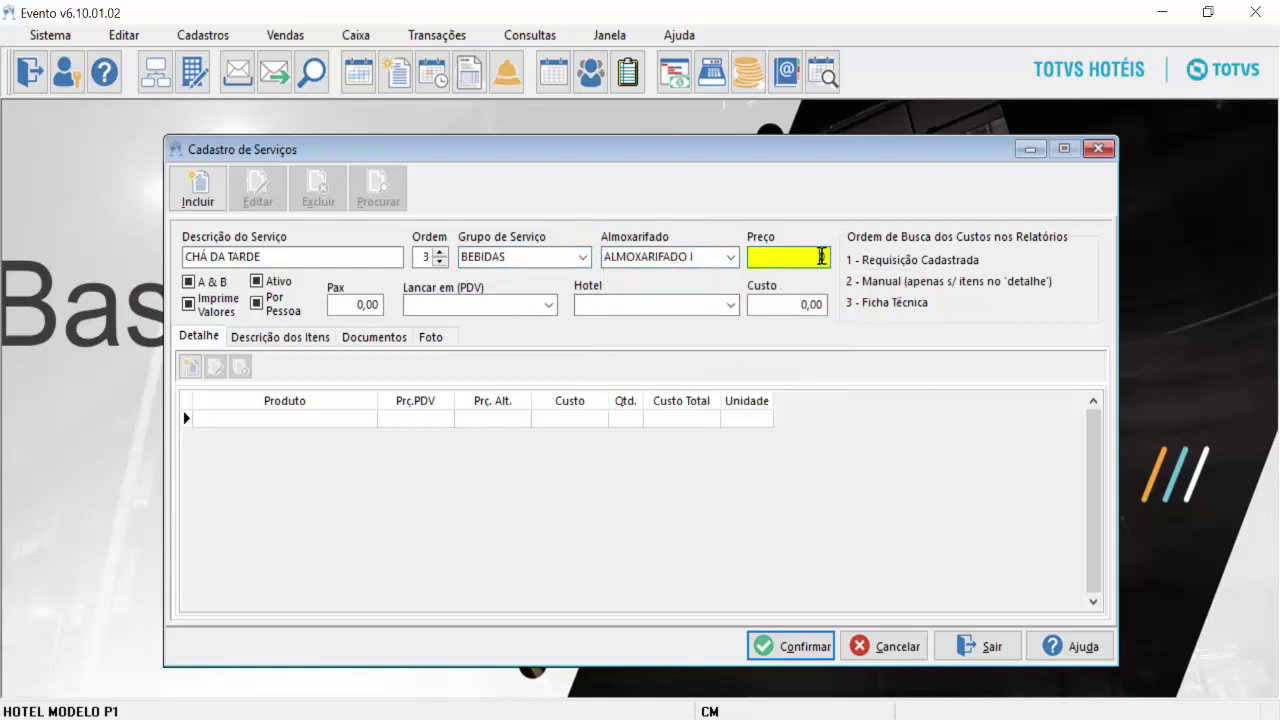
pyautogui.doubleClick(830, 257)
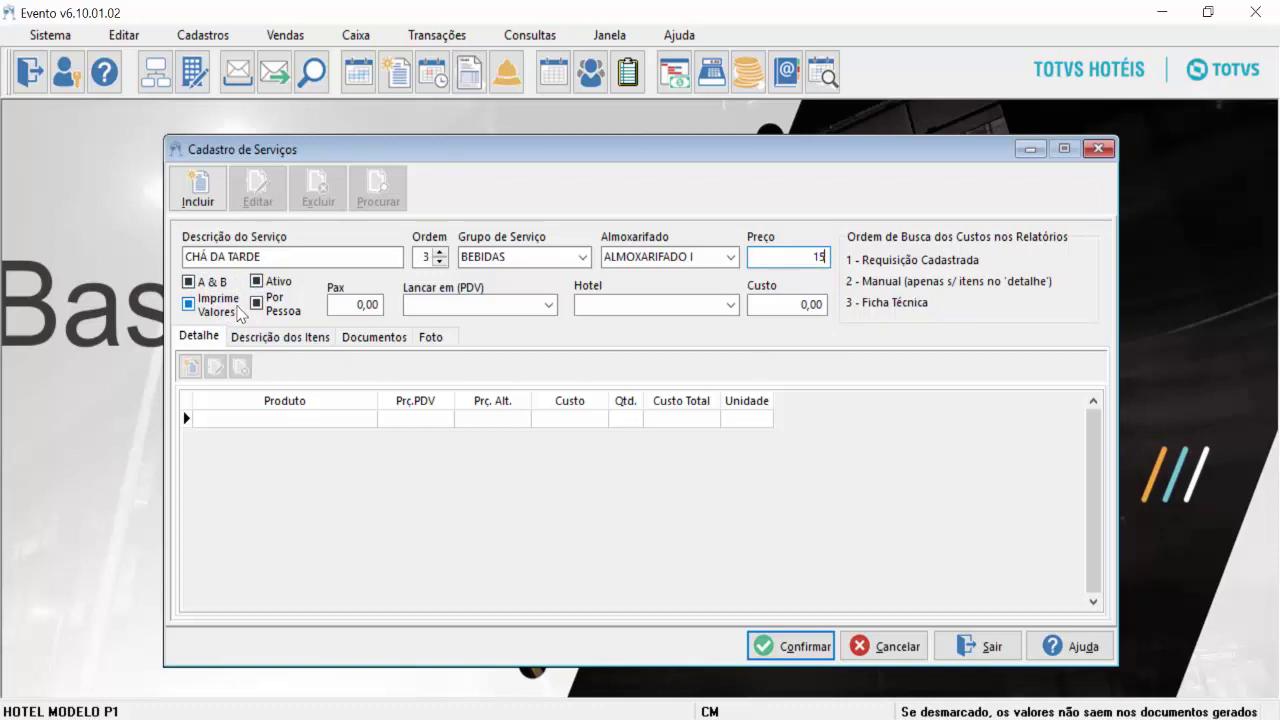
# - Enable the Ativo, Imprime Valores, A & B and Por Pessoa options for the service
pyautogui.click(257, 283)
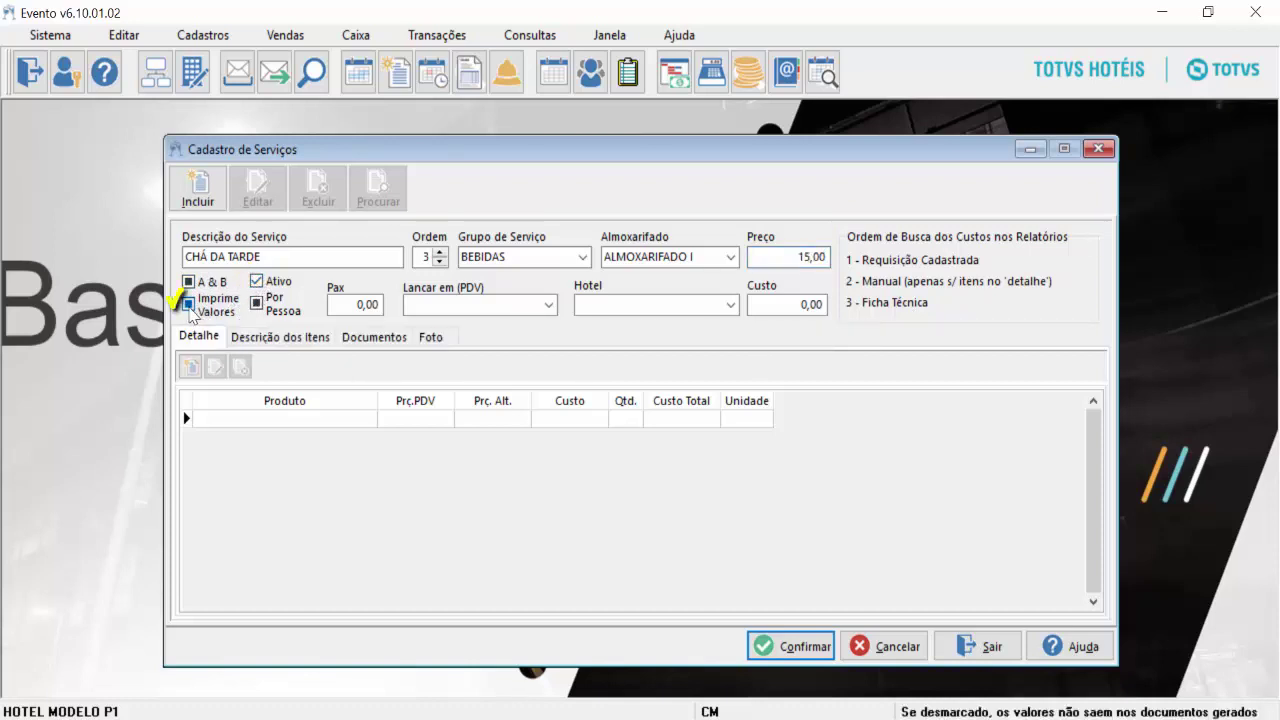
pyautogui.click(188, 304)
pyautogui.click(188, 283)
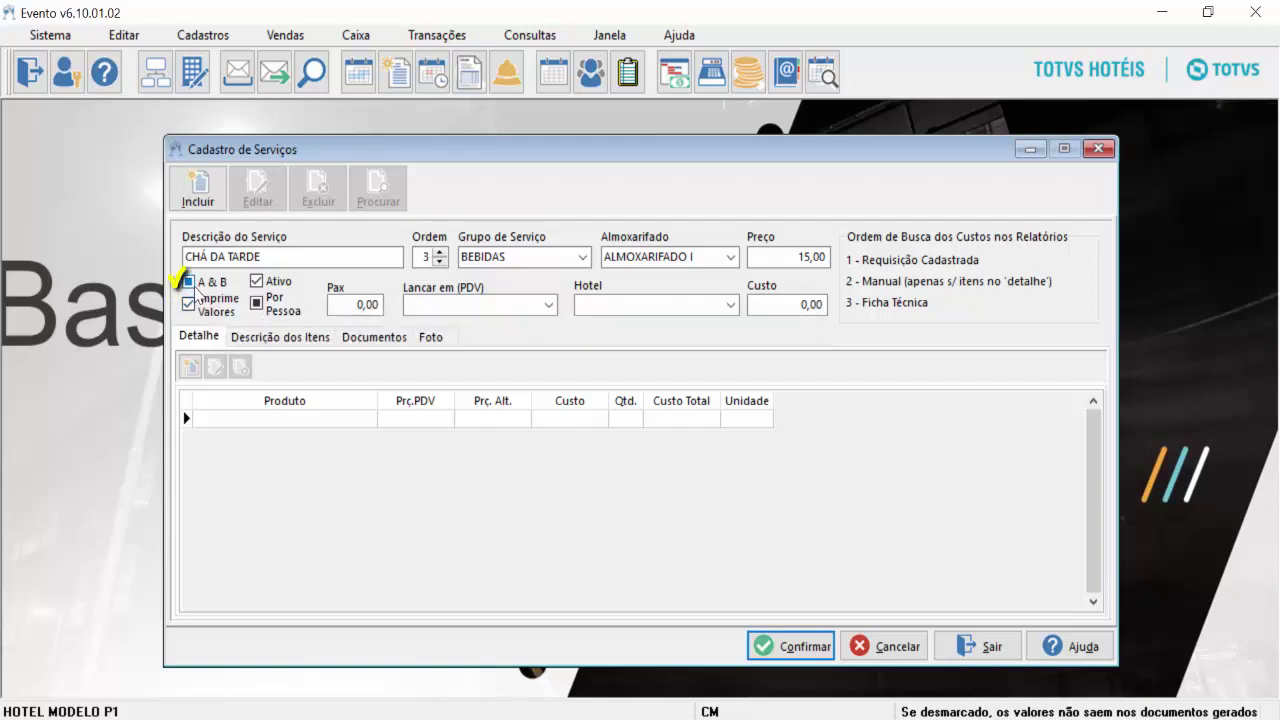
pyautogui.click(257, 304)
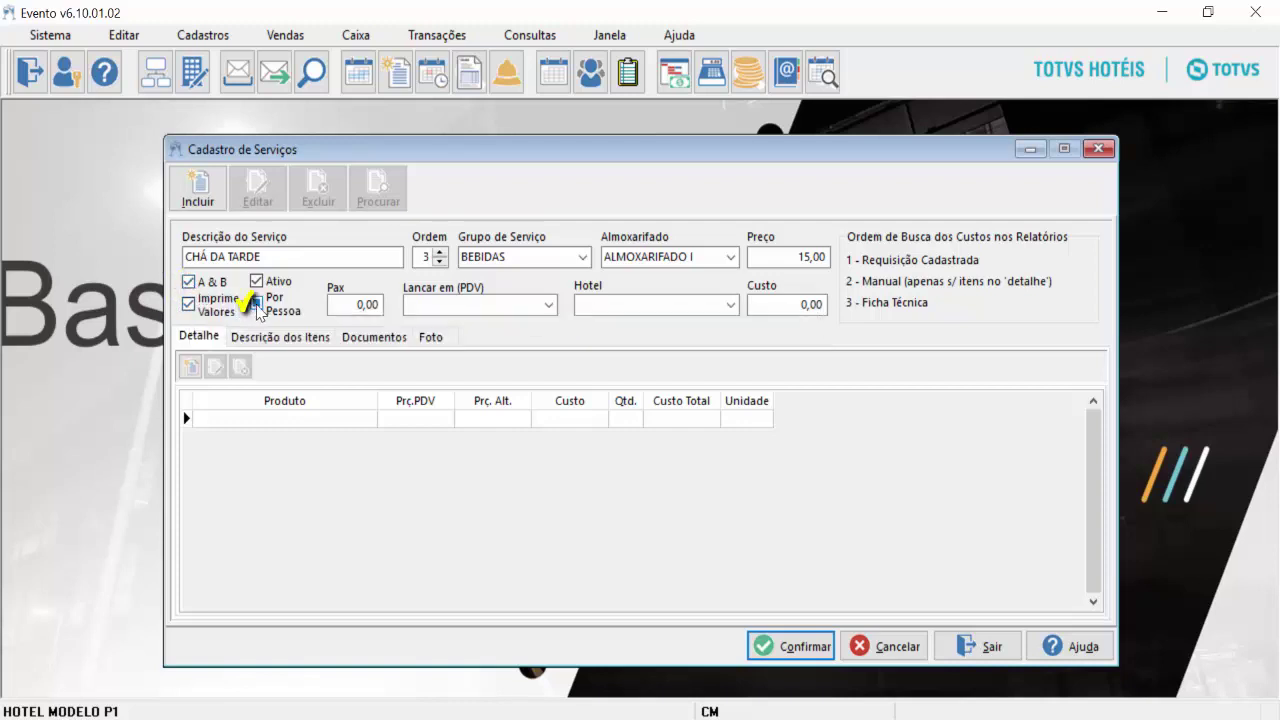
# - Set the service's Pax to 5 and its PDV posting type to A Faturar
pyautogui.click(333, 305)
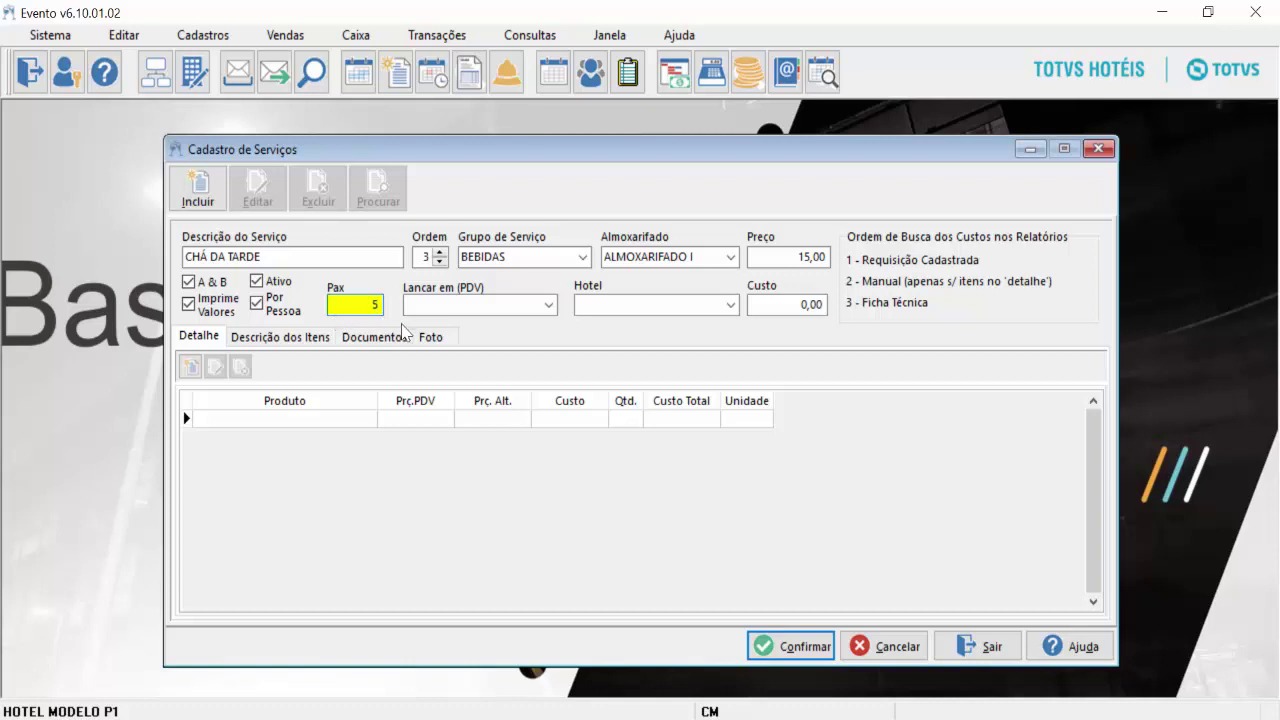
pyautogui.click(485, 305)
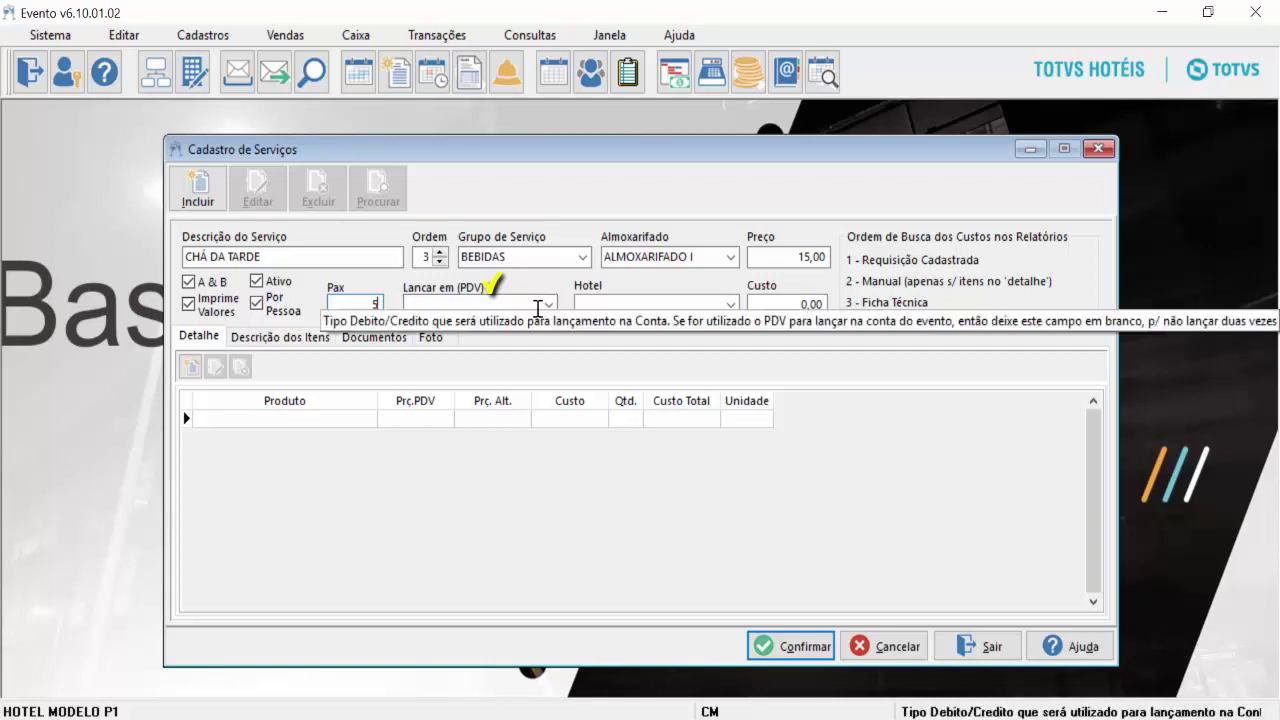
pyautogui.click(549, 304)
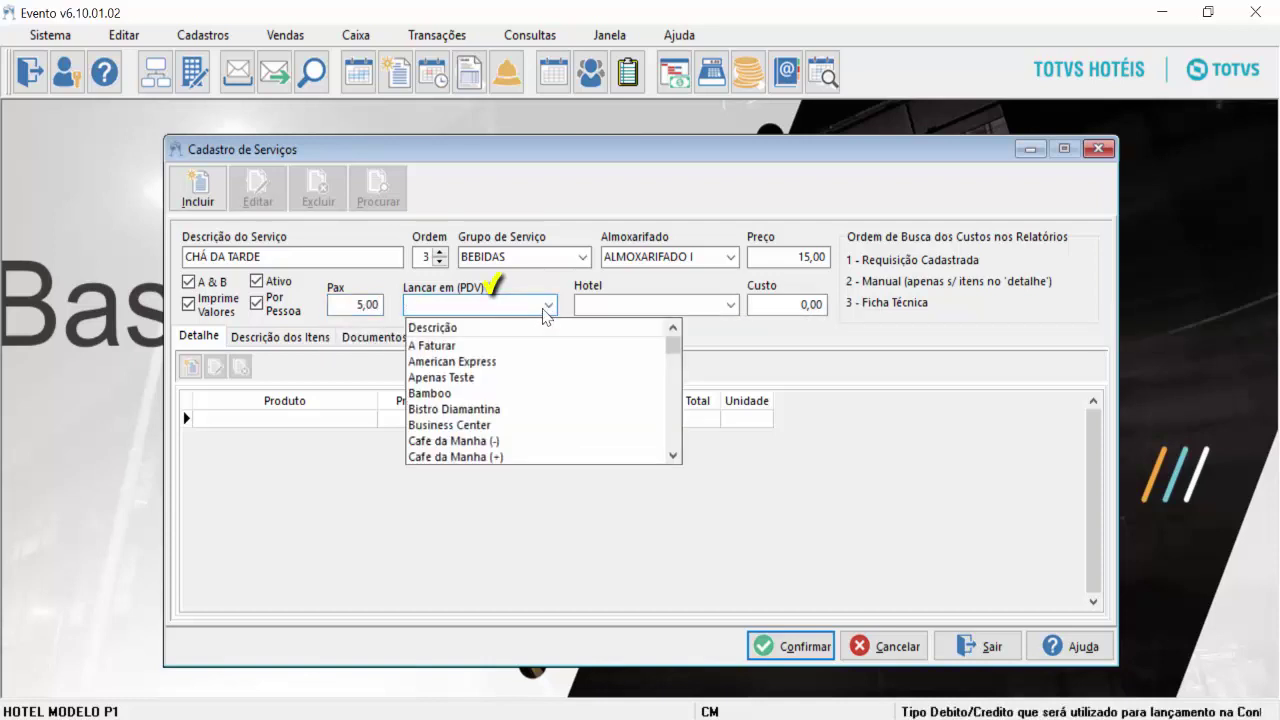
pyautogui.click(460, 346)
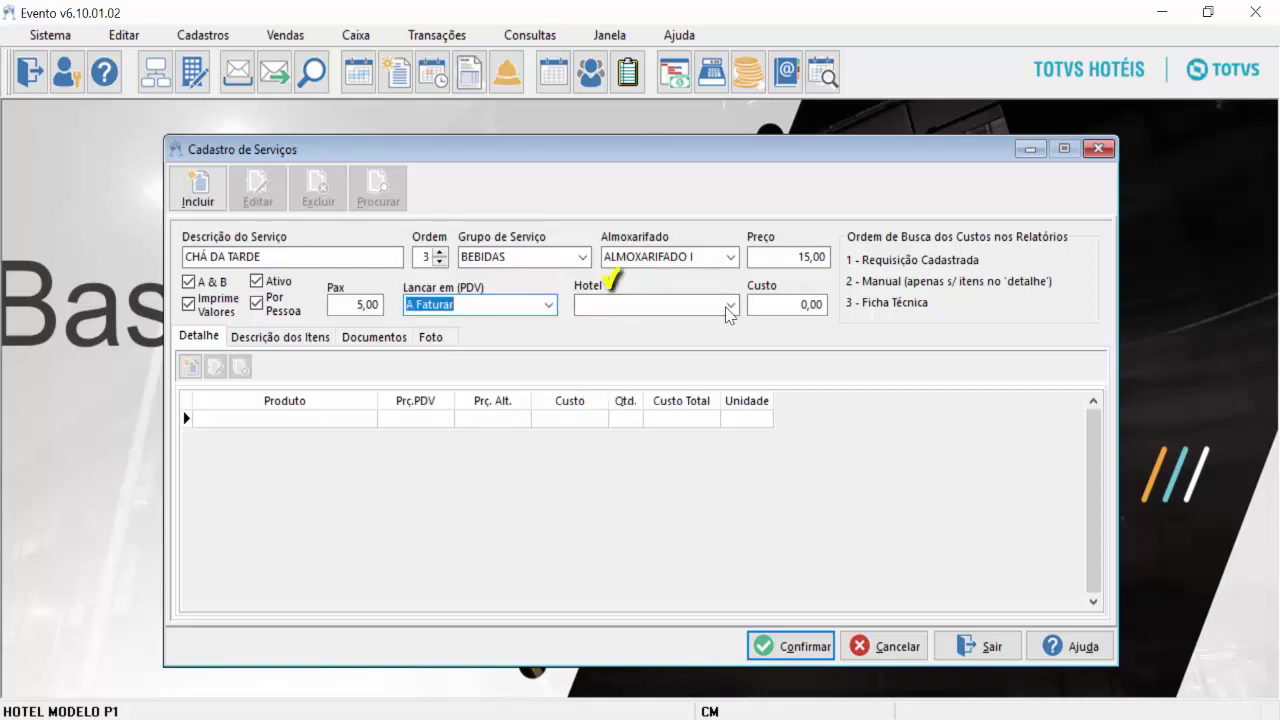
# - Set the service's hotel to TOTVS CMNet and its cost to 10
pyautogui.click(728, 306)
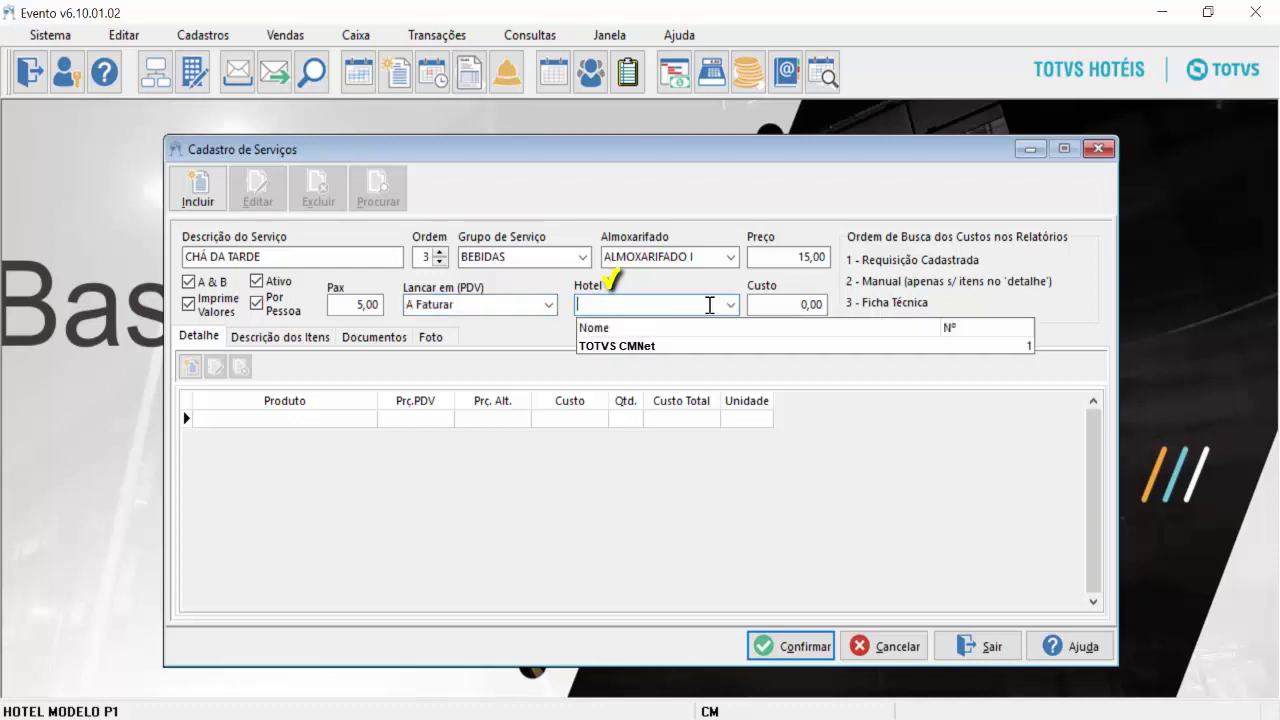
pyautogui.click(715, 348)
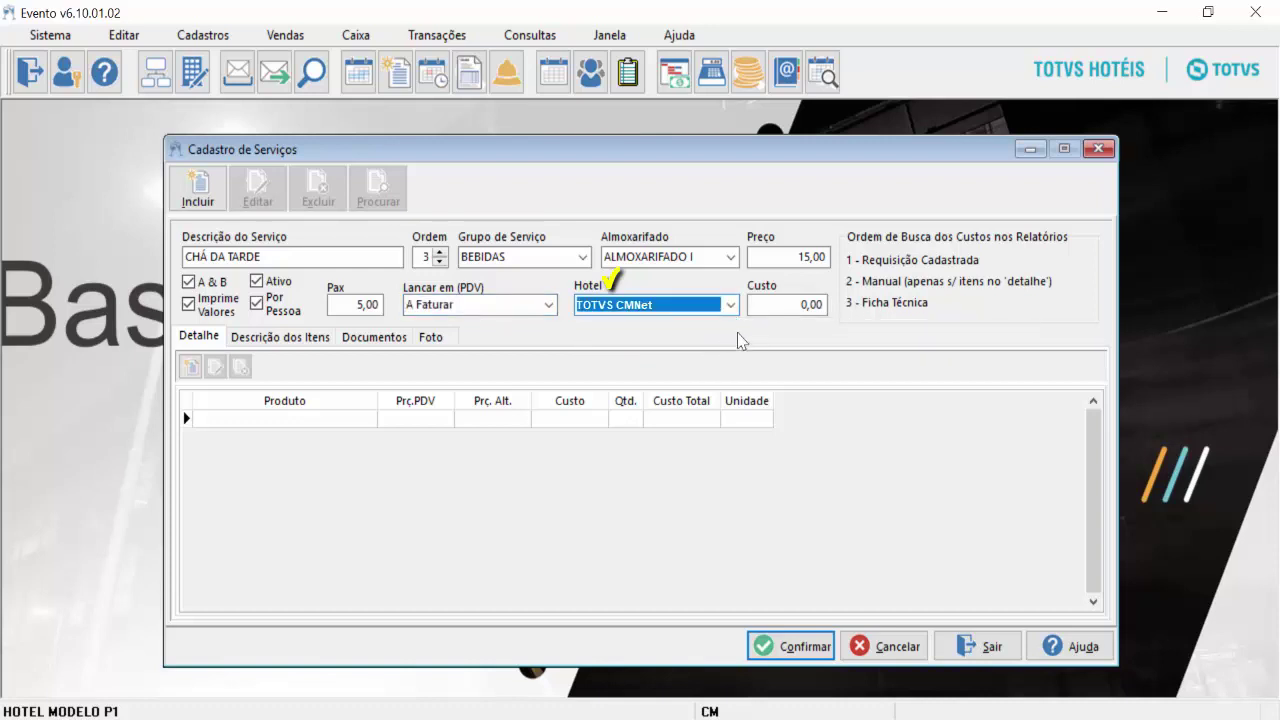
pyautogui.click(783, 306)
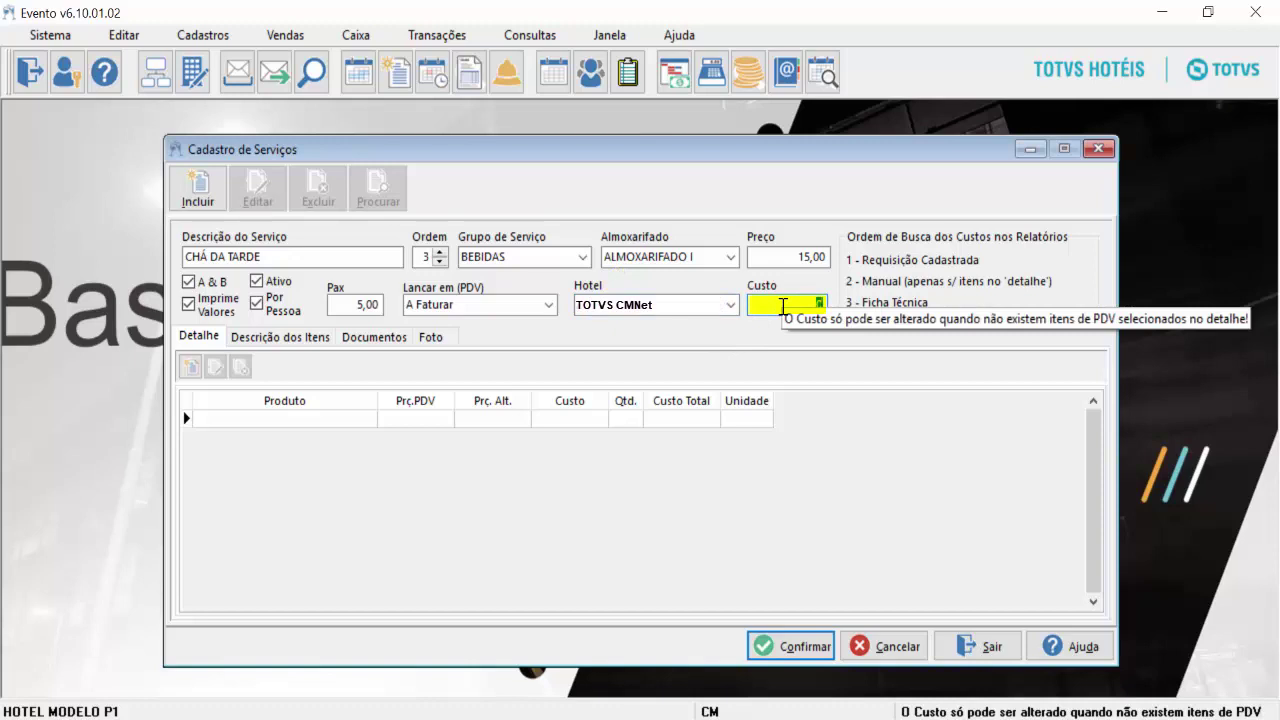
pyautogui.write('10')
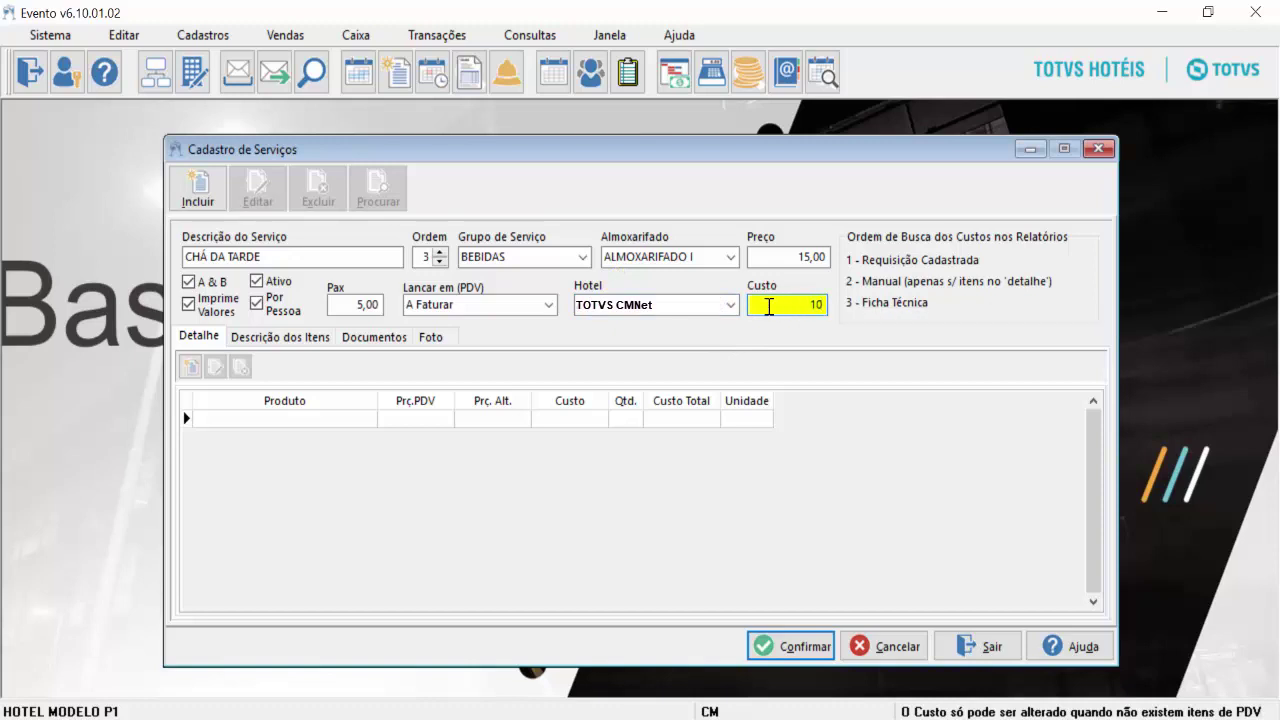
pyautogui.press('Tab')
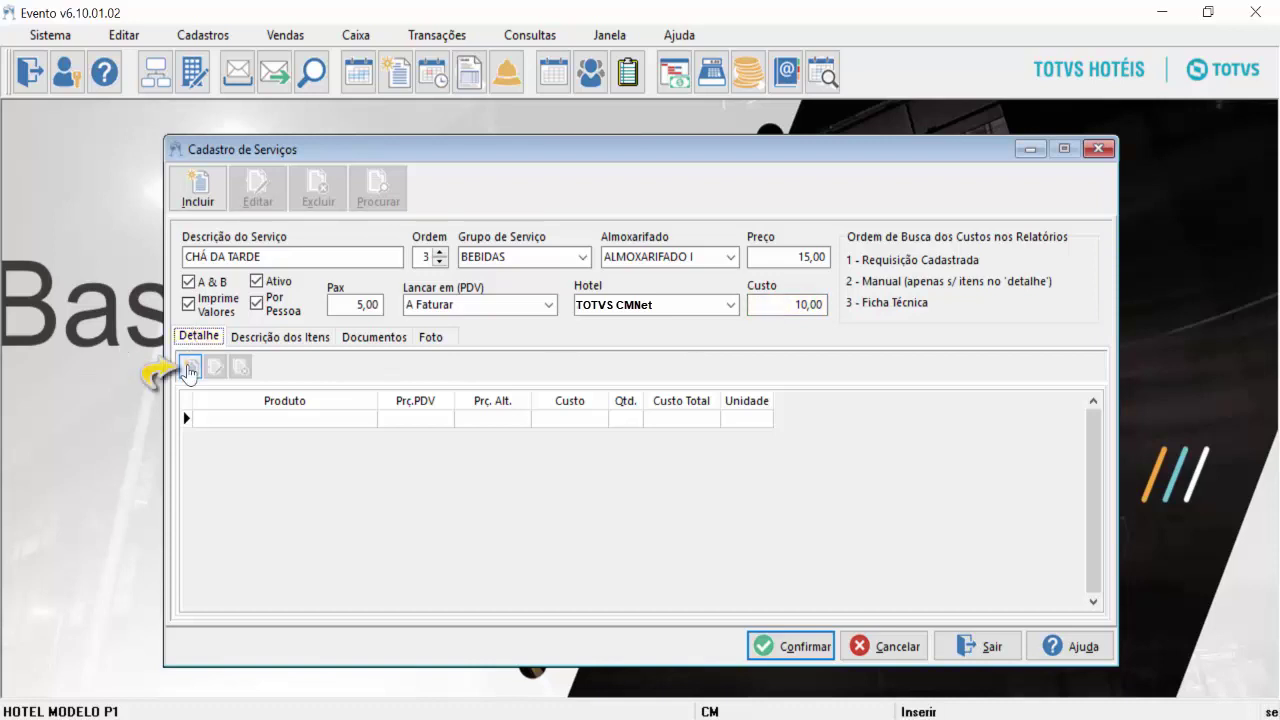
# - Insert a detail item for the service using the Eventos PDV and the product Cafe da Manha
pyautogui.click(189, 369)
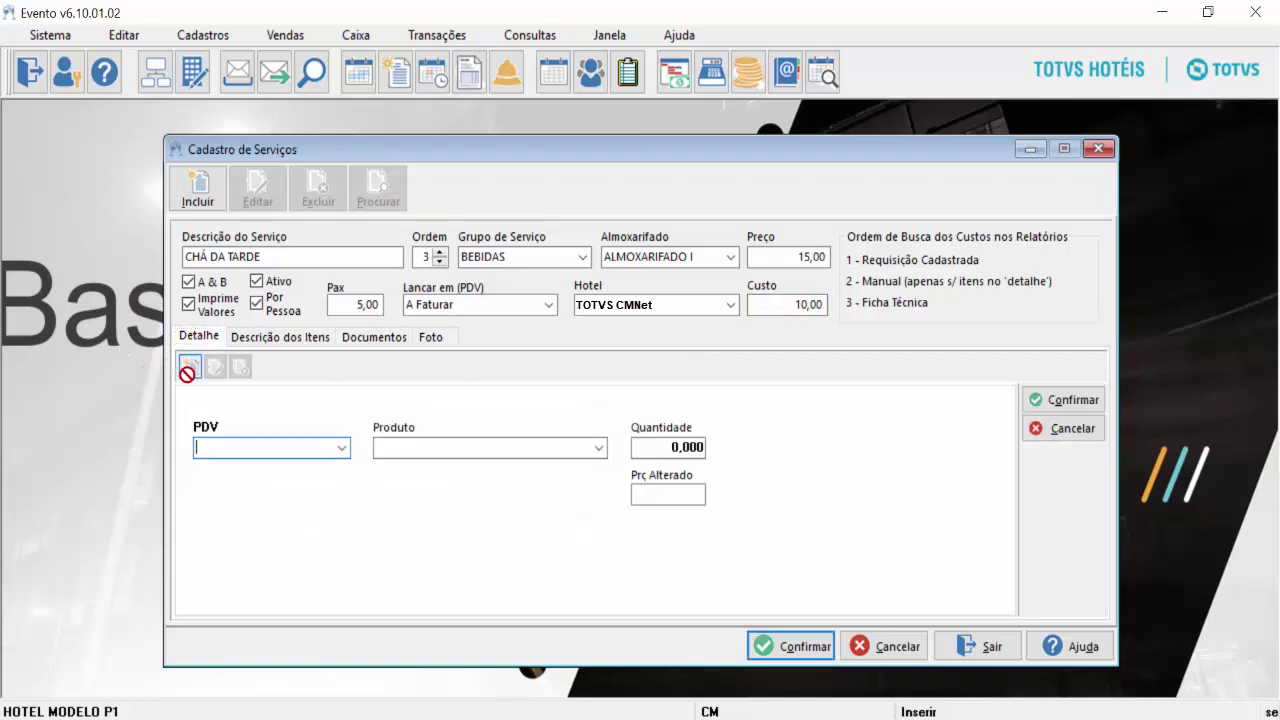
pyautogui.click(343, 450)
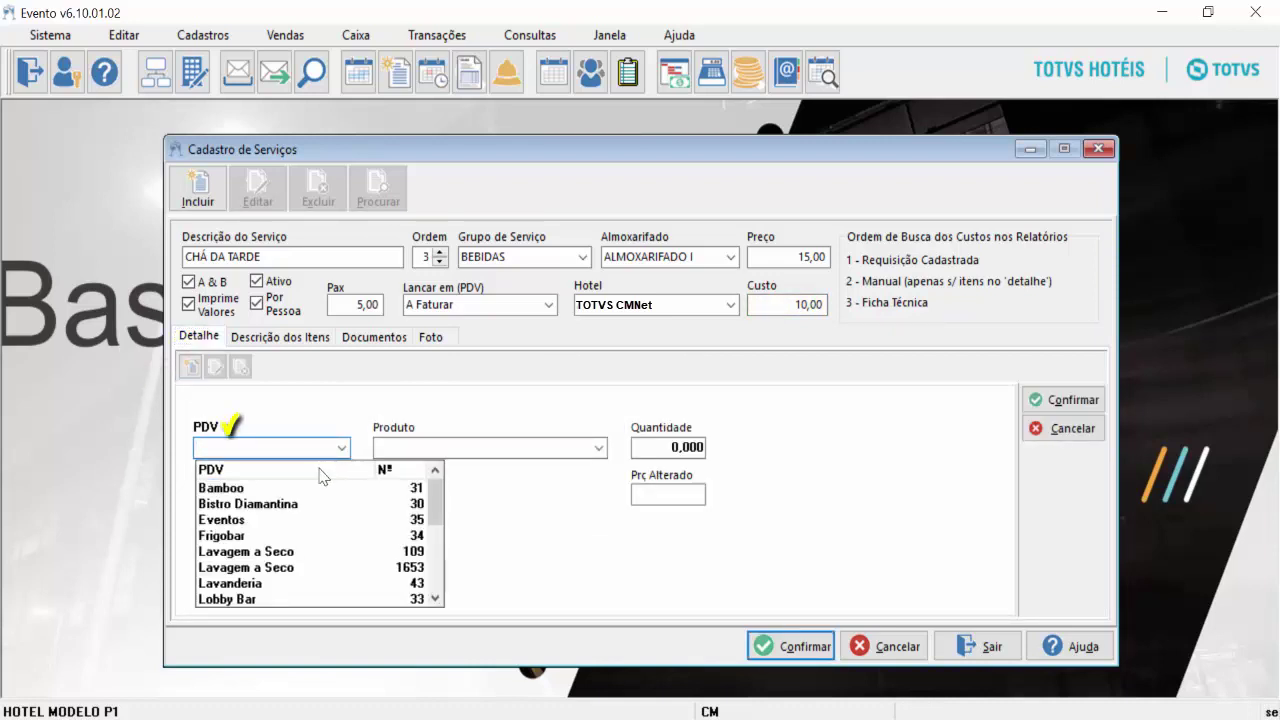
pyautogui.click(271, 521)
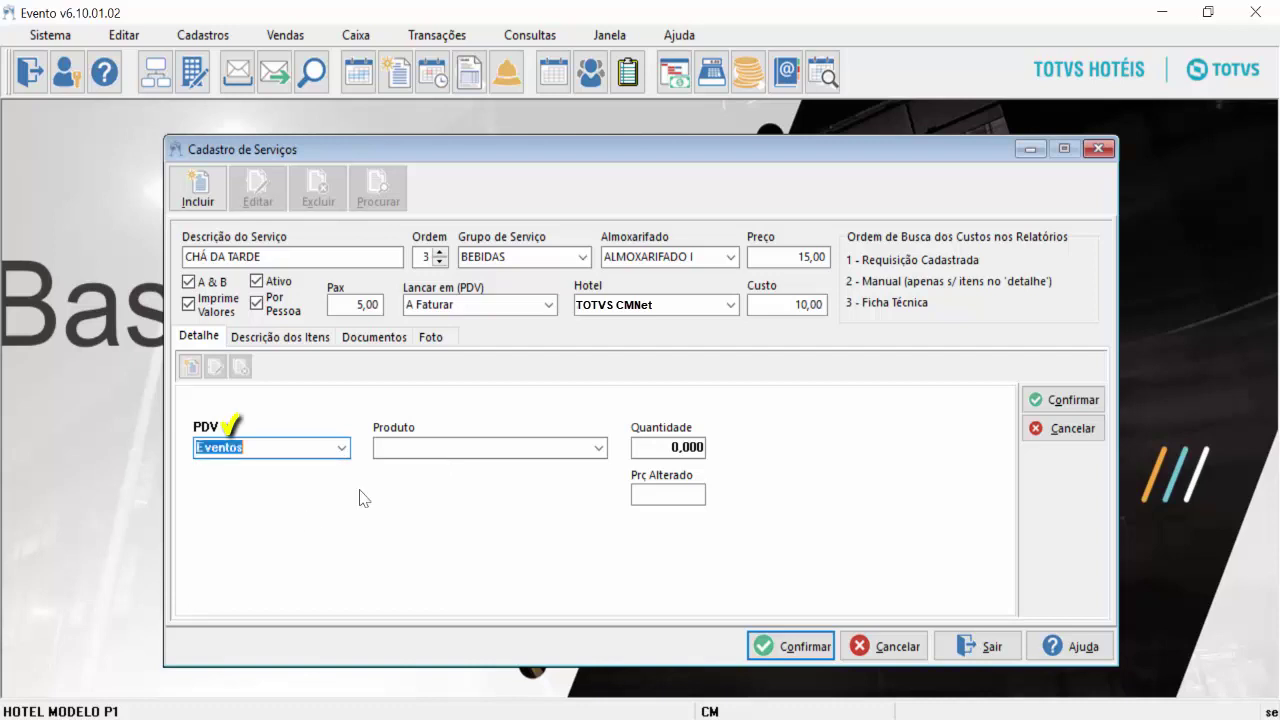
pyautogui.click(598, 448)
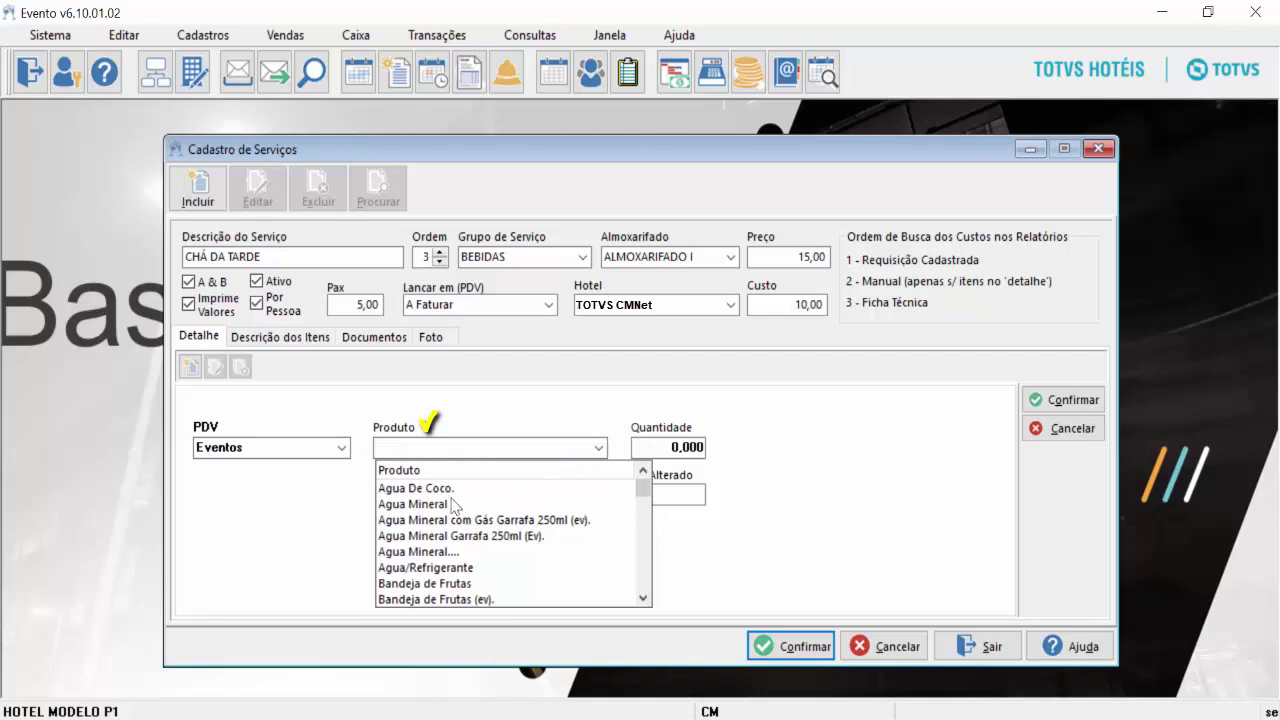
pyautogui.scroll(-5, 500, 543)
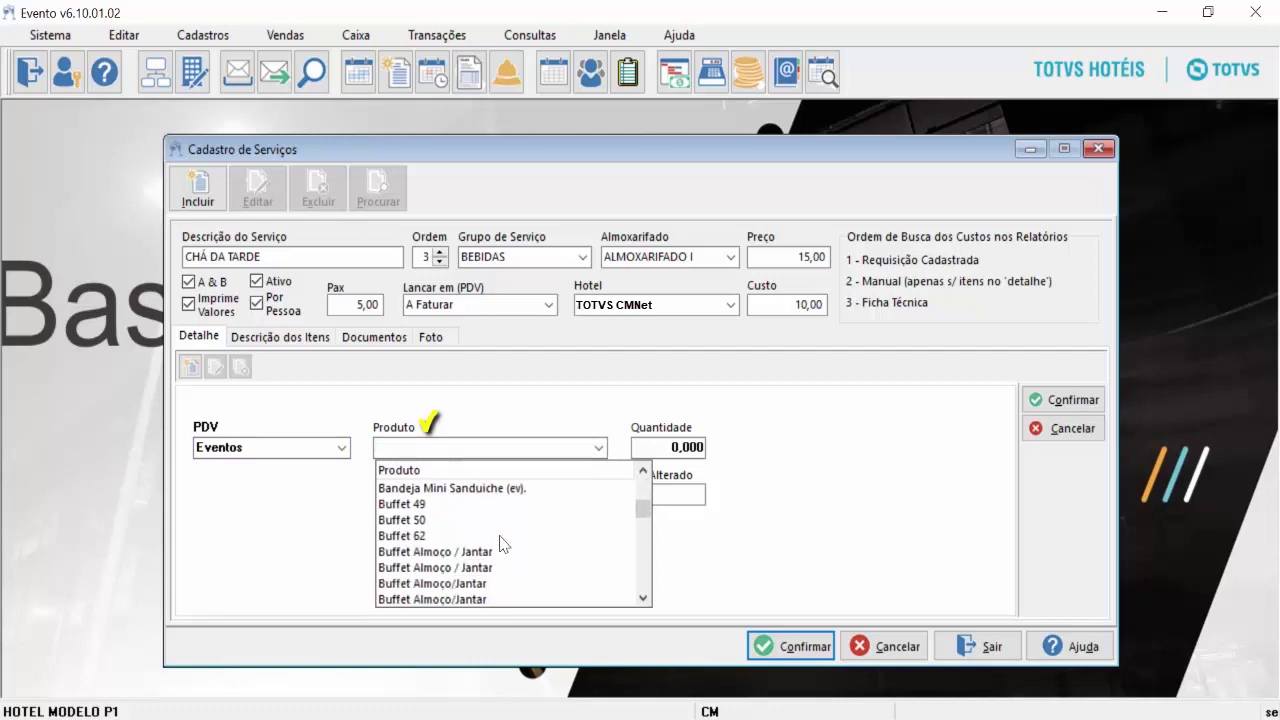
pyautogui.scroll(-2, 503, 544)
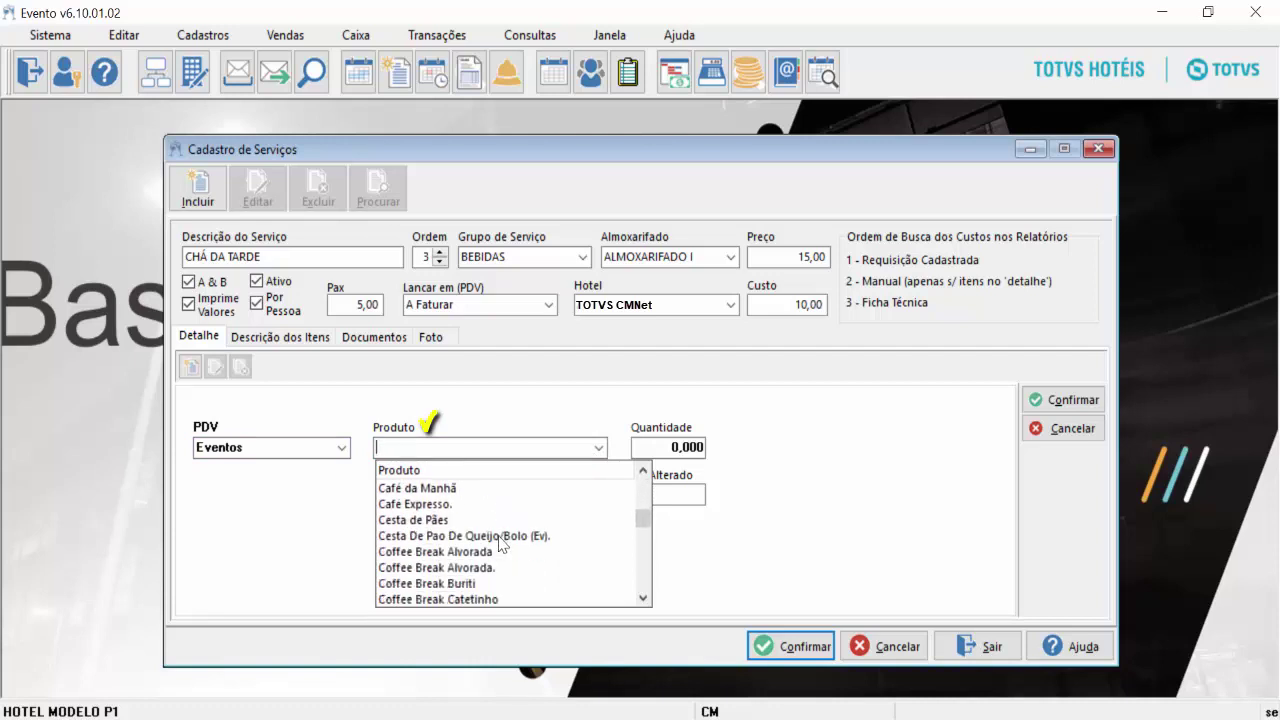
pyautogui.scroll(1, 497, 543)
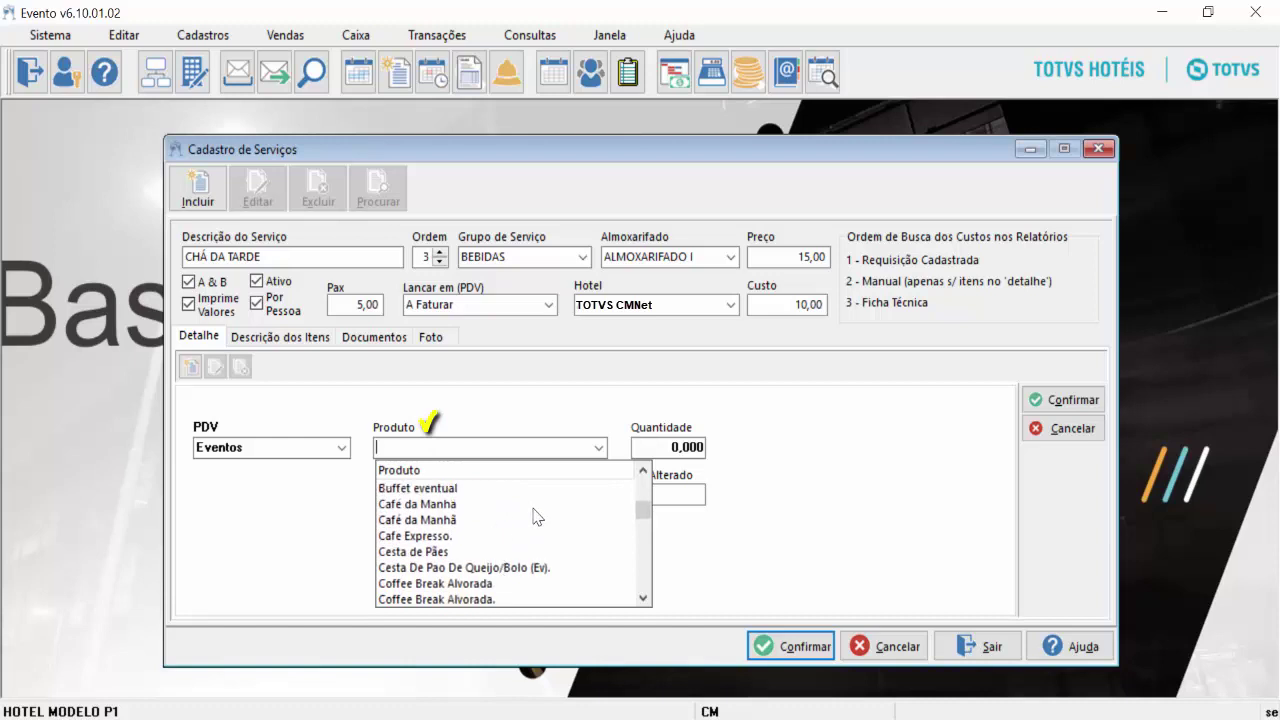
pyautogui.click(445, 504)
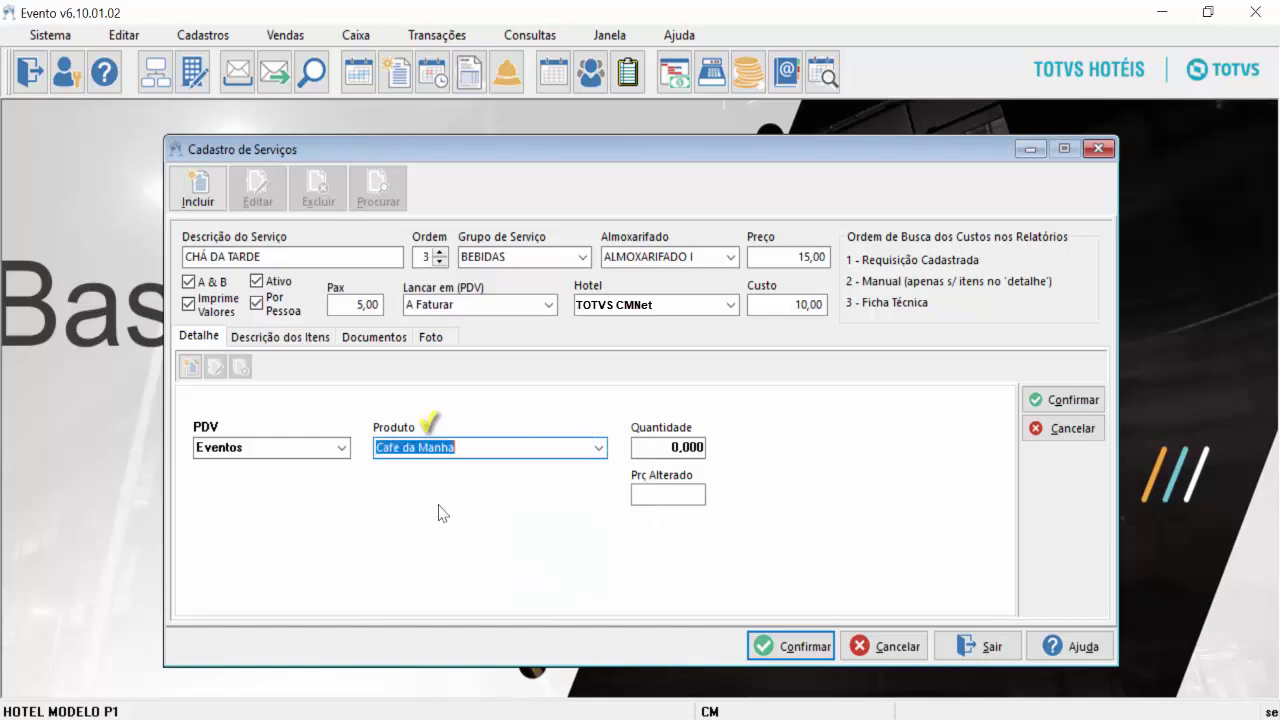
# - Give the detail item a quantity of 1 and an altered price of 15, save it and close the item entry
pyautogui.click(665, 447)
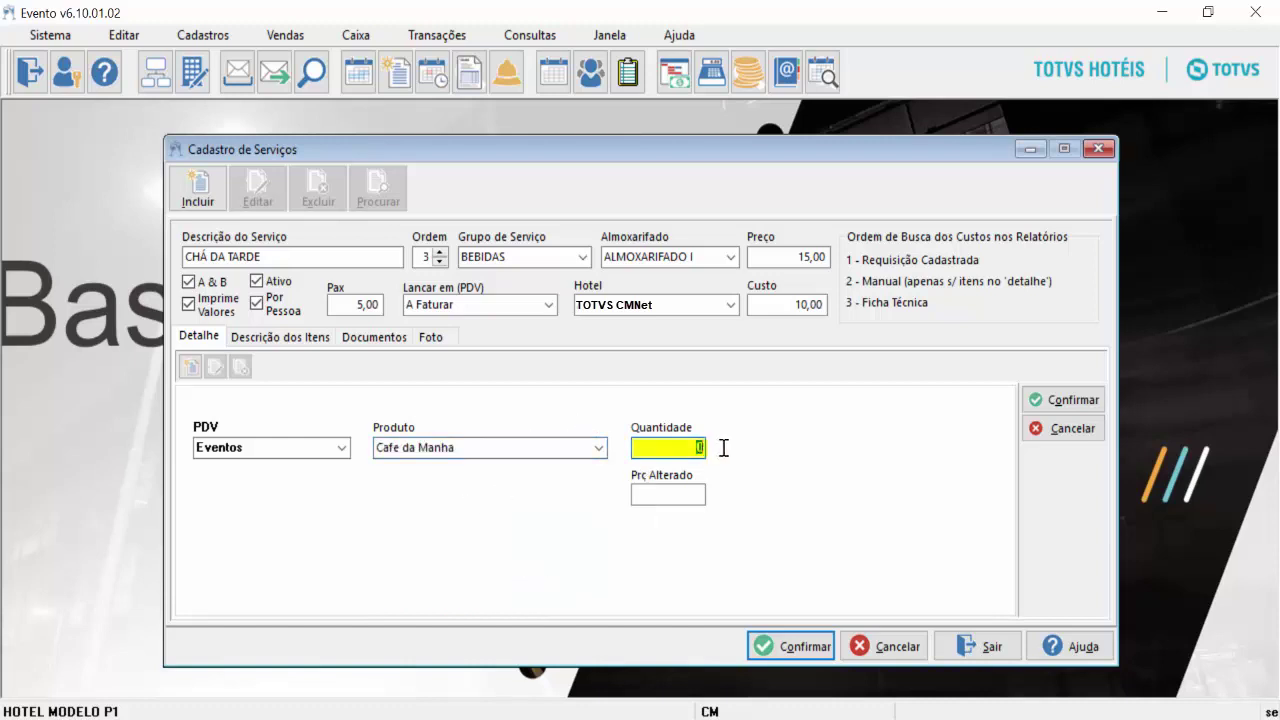
pyautogui.press('Tab')
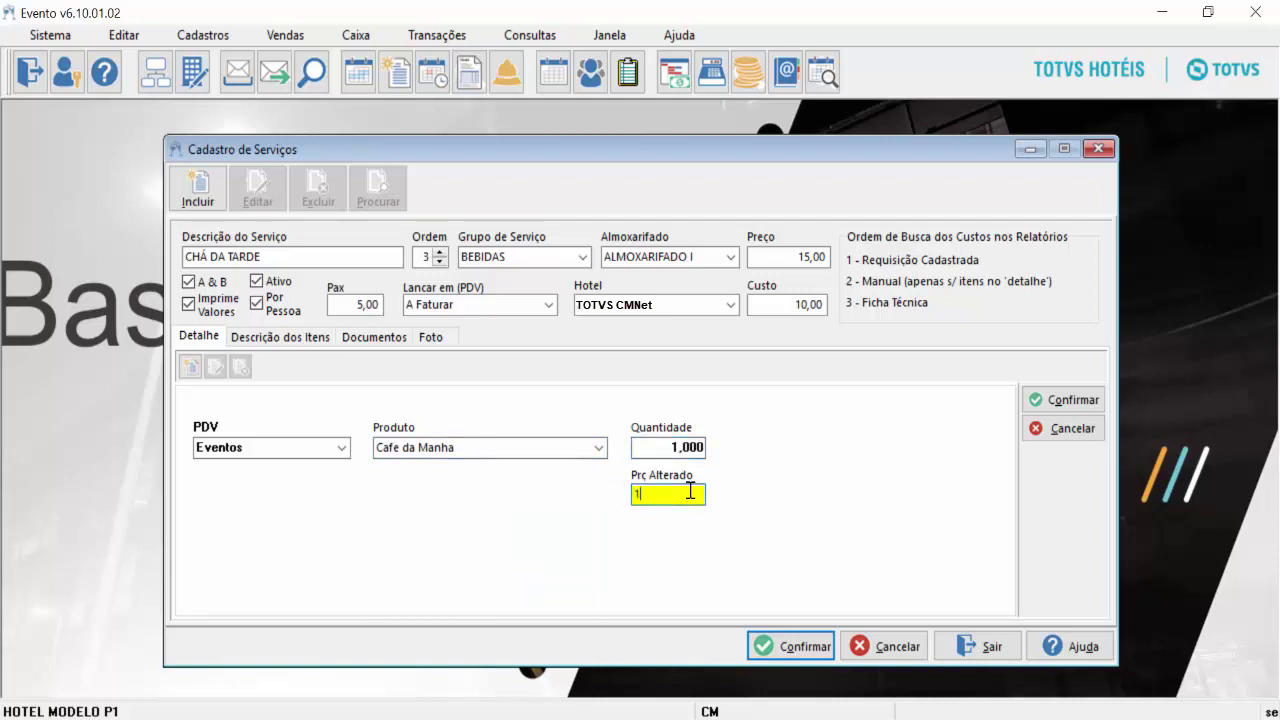
pyautogui.click(1064, 399)
pyautogui.click(1070, 427)
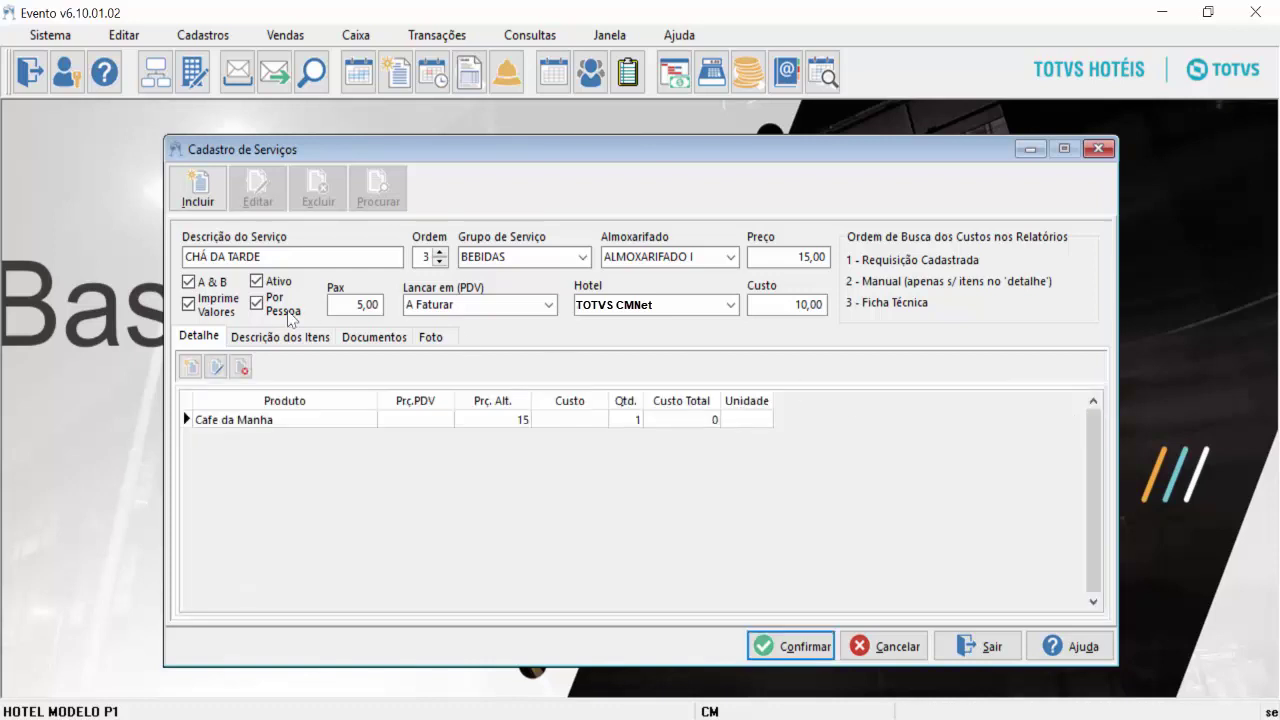
# - Enter the item description "CAMPO LIVRE PARA INFORMAÇÕES DESTE SERVIÇO." for the service
pyautogui.click(278, 336)
pyautogui.click(228, 389)
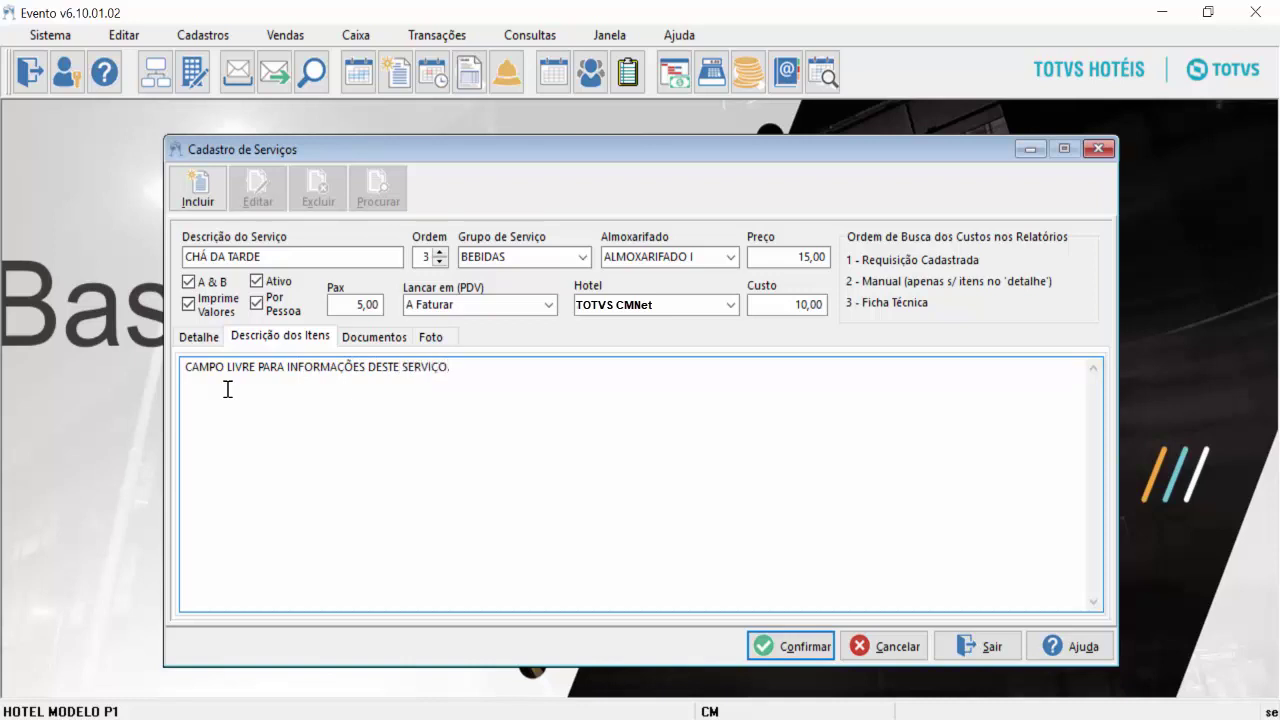
# - Make the service visible in the documents PROPOSTA MP, PROPOSTA ATHOS BULCÃO, TOTAL DO EVENTO and OS BPH CASAMENTO
pyautogui.click(374, 337)
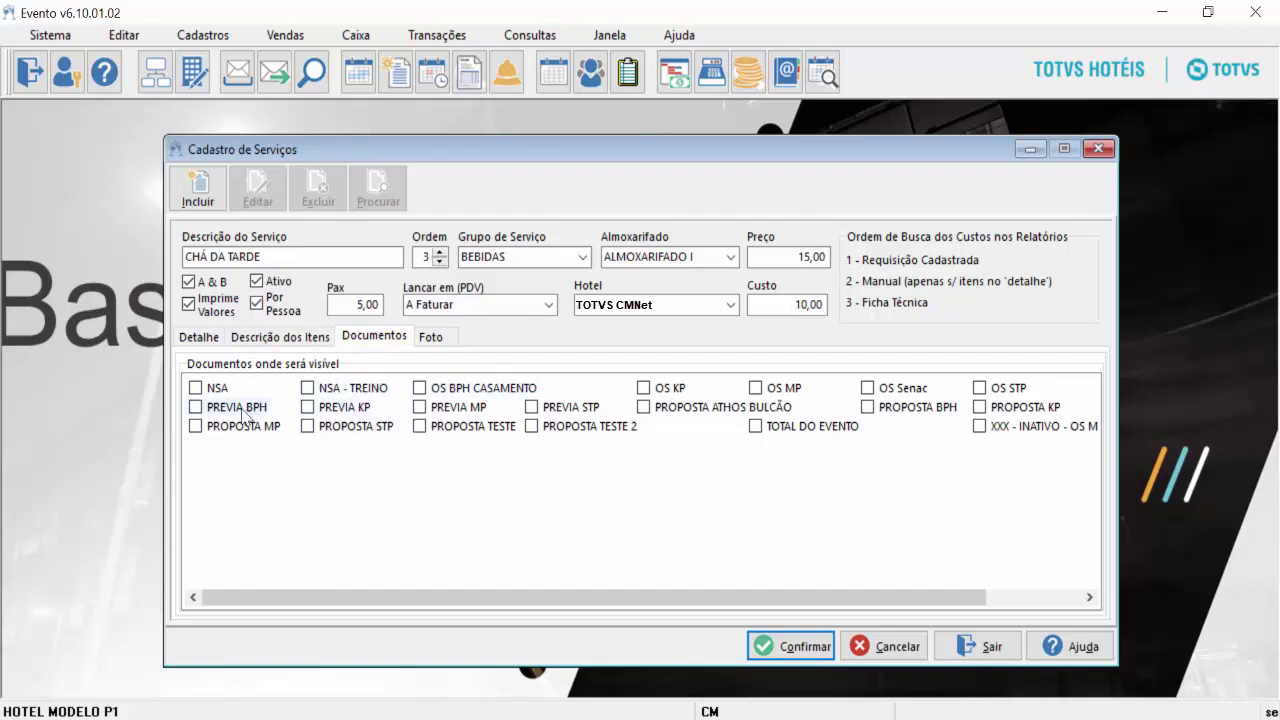
pyautogui.click(195, 427)
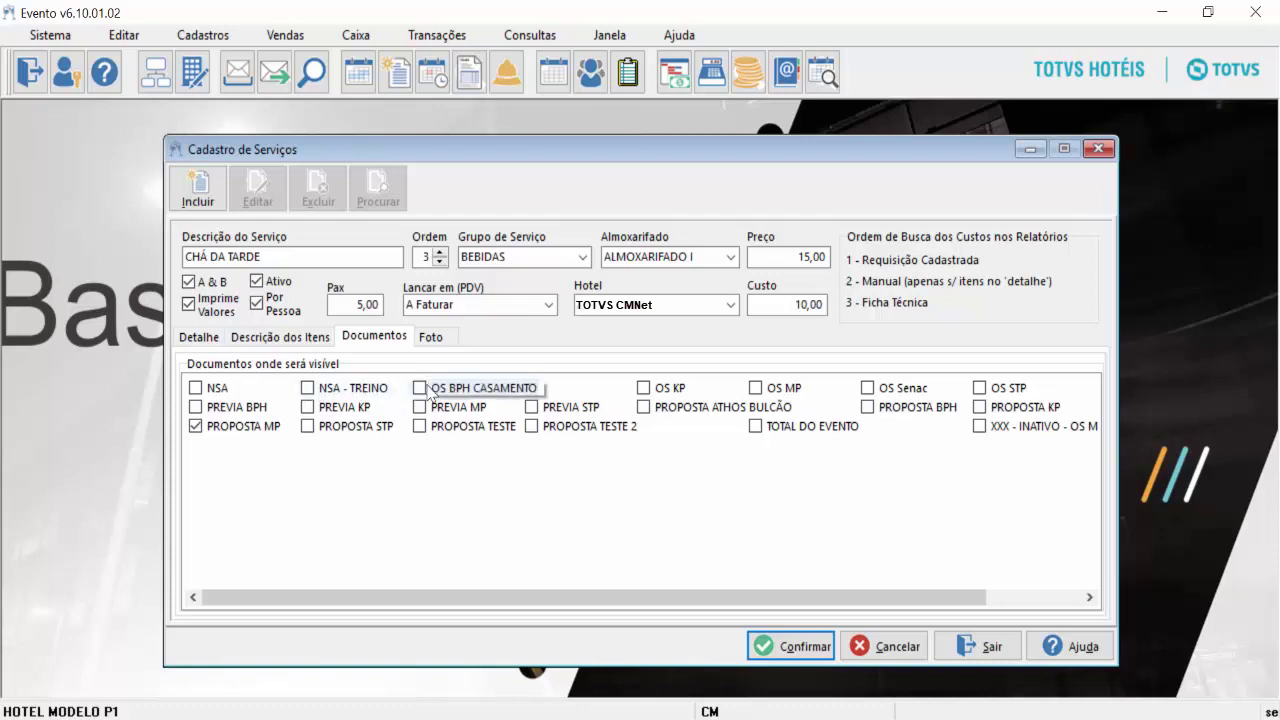
pyautogui.click(643, 408)
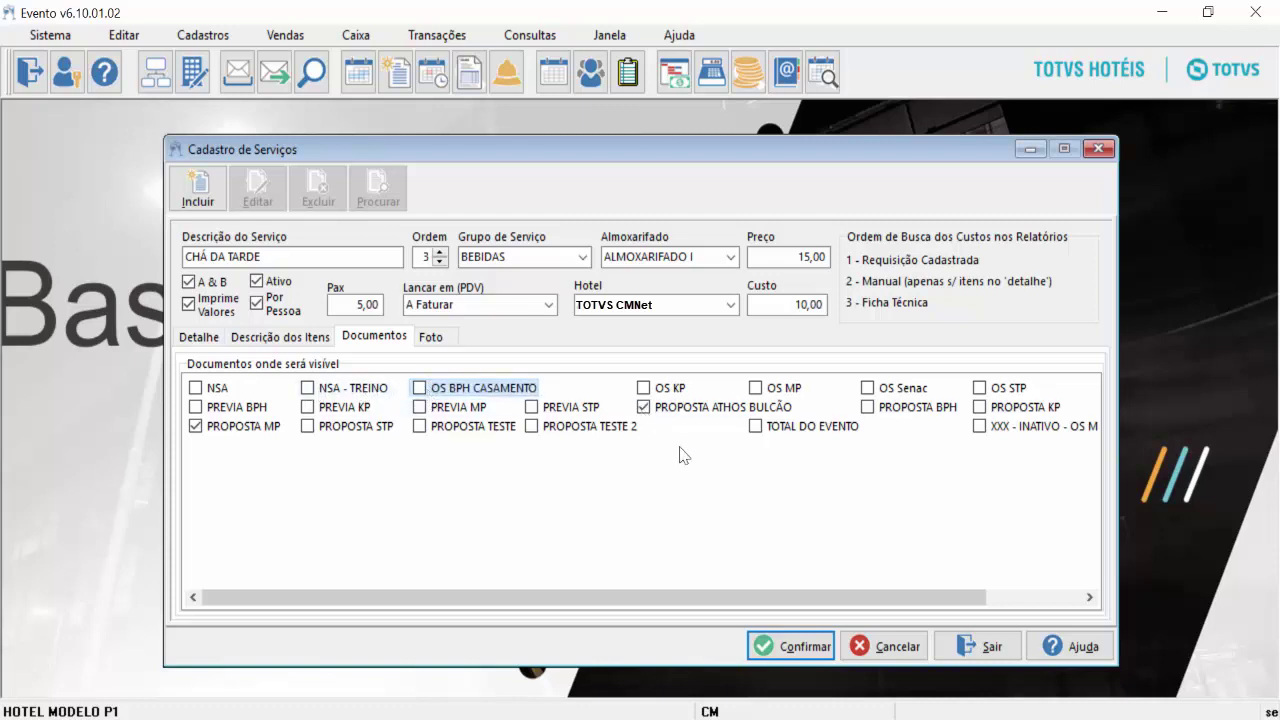
pyautogui.click(758, 428)
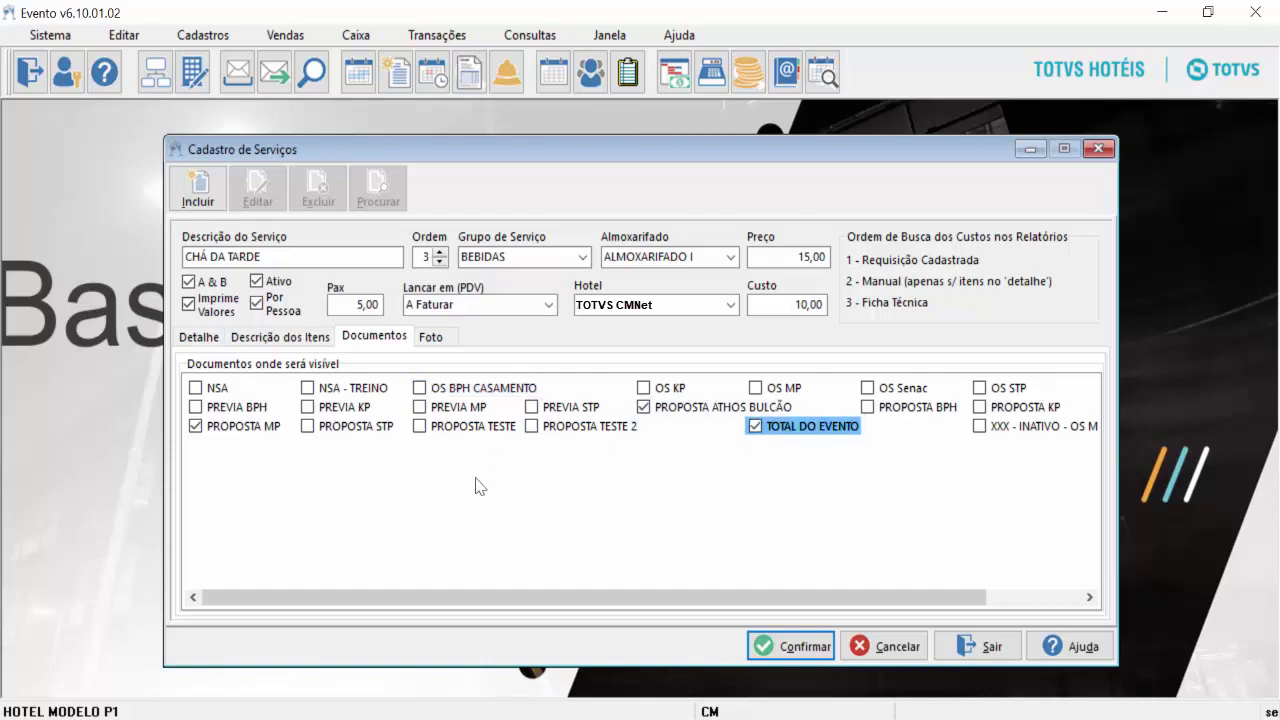
pyautogui.click(420, 389)
# - View the service's photo window, close it without adding an image, and save the CHÁ DA TARDE service
pyautogui.click(428, 340)
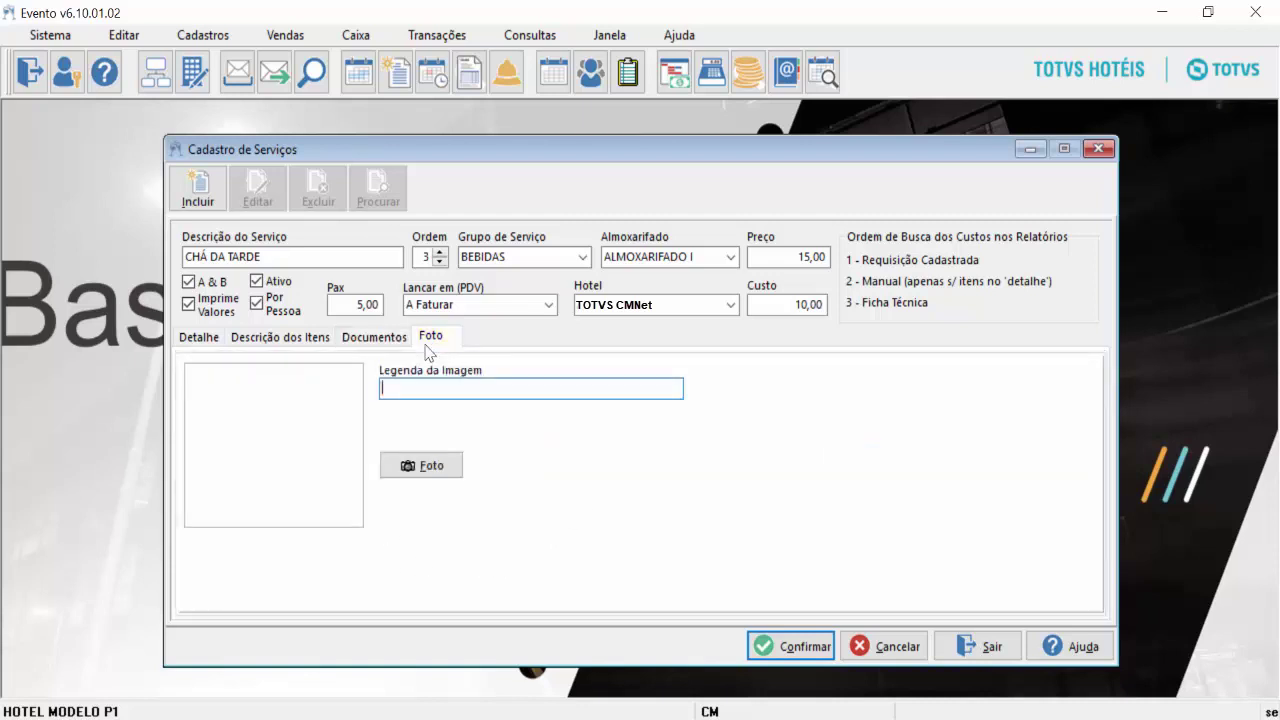
pyautogui.click(426, 472)
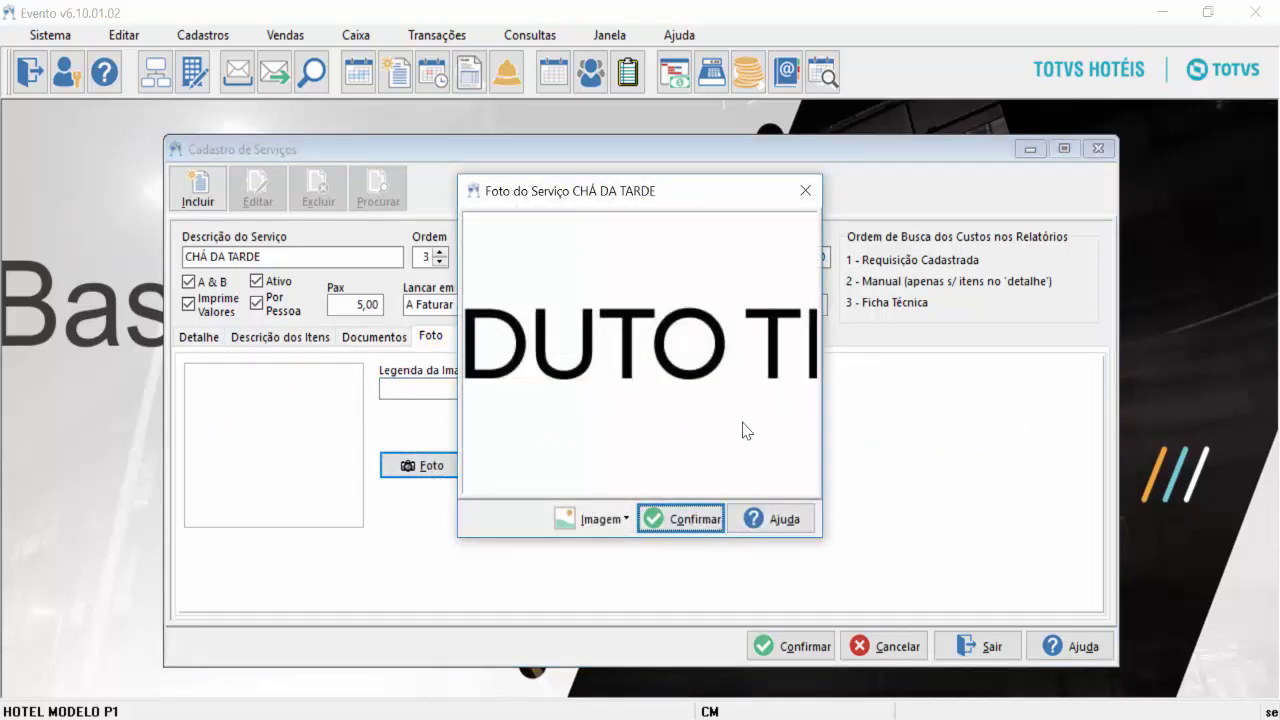
pyautogui.click(806, 189)
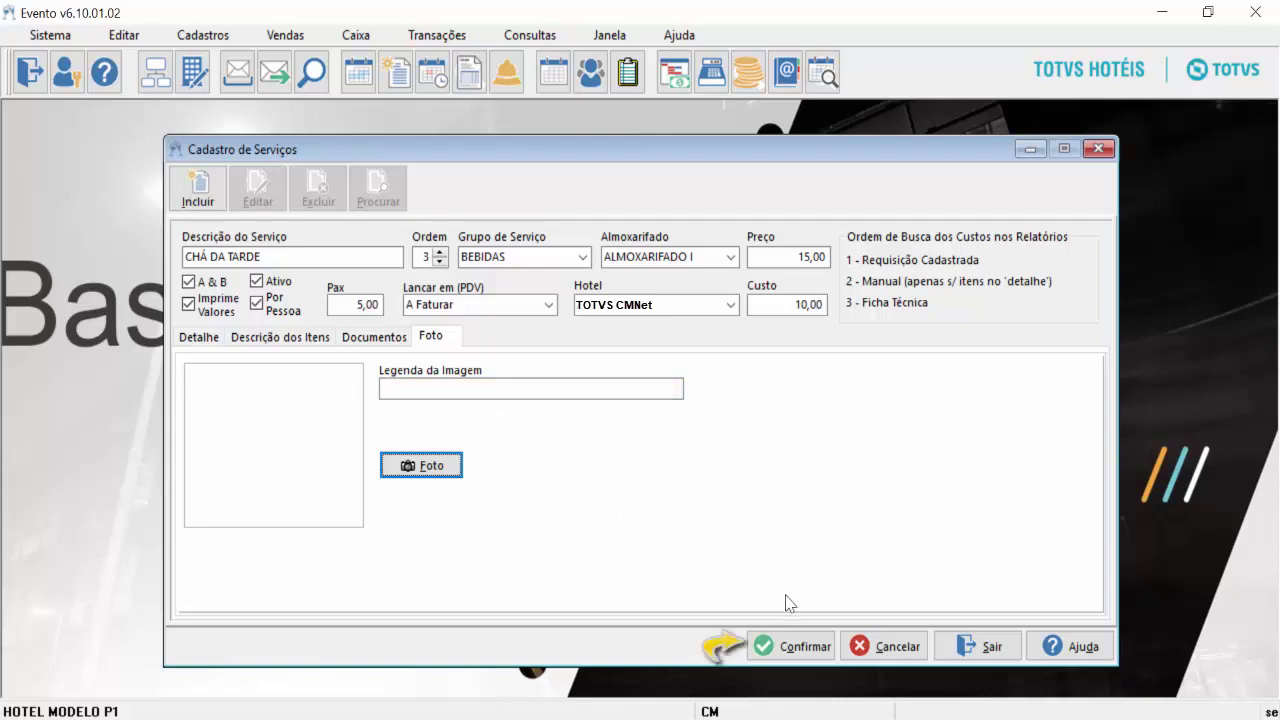
pyautogui.click(781, 648)
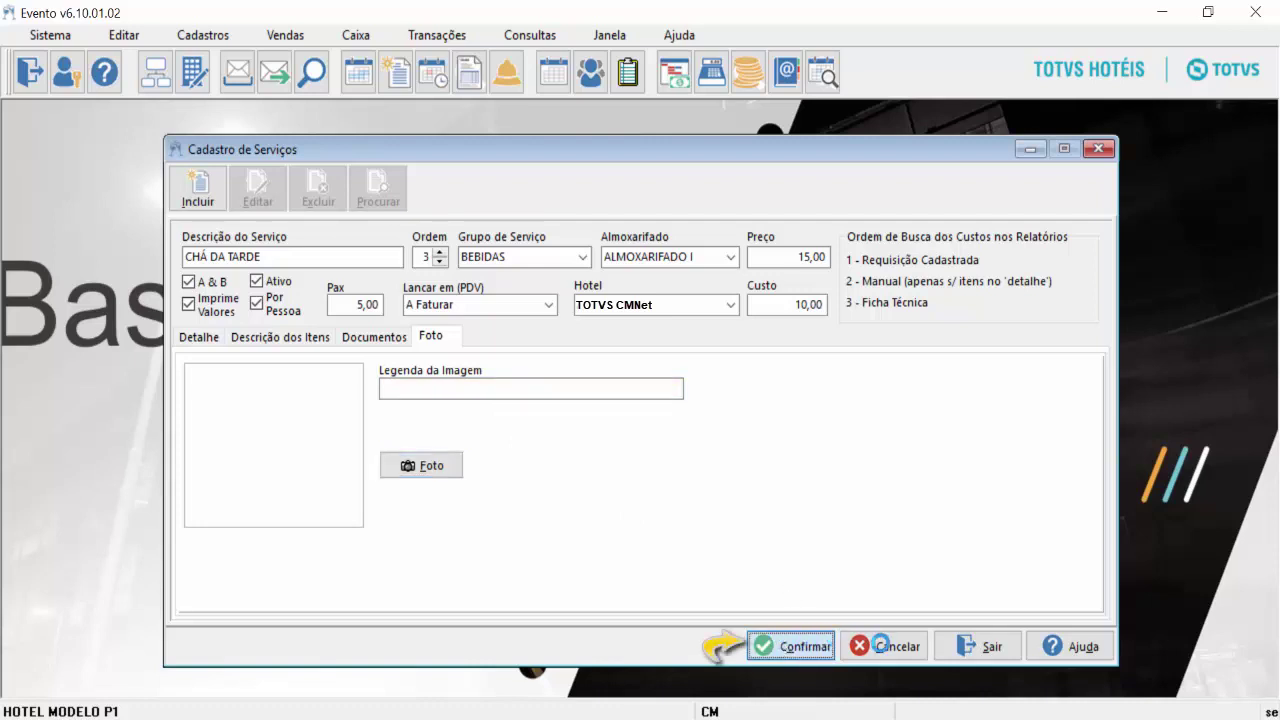